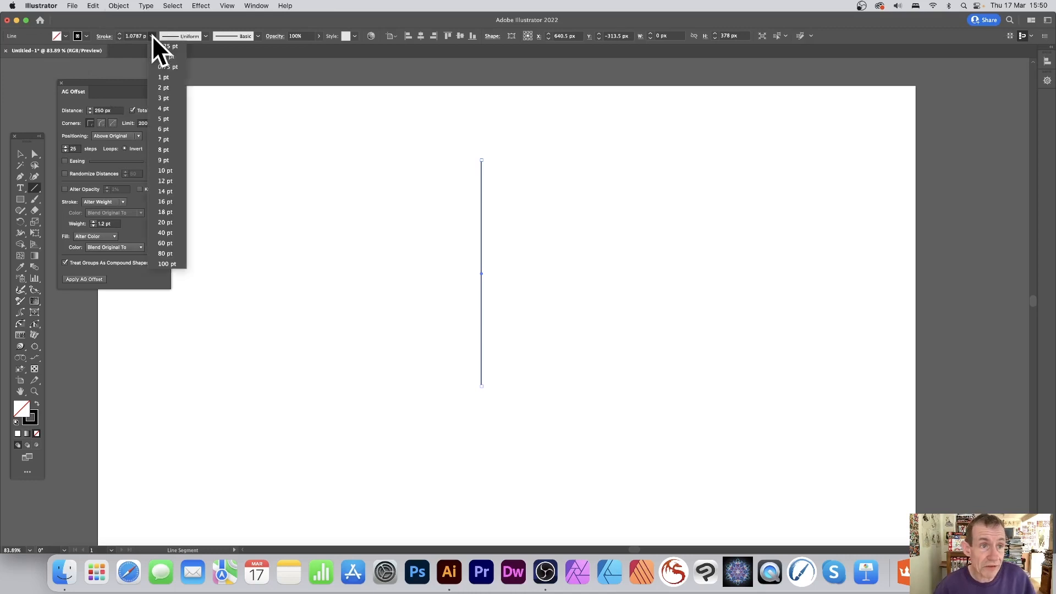
- Give the vertical line a 3 pt stroke and apply AG Offset to it
left_click(165, 98)
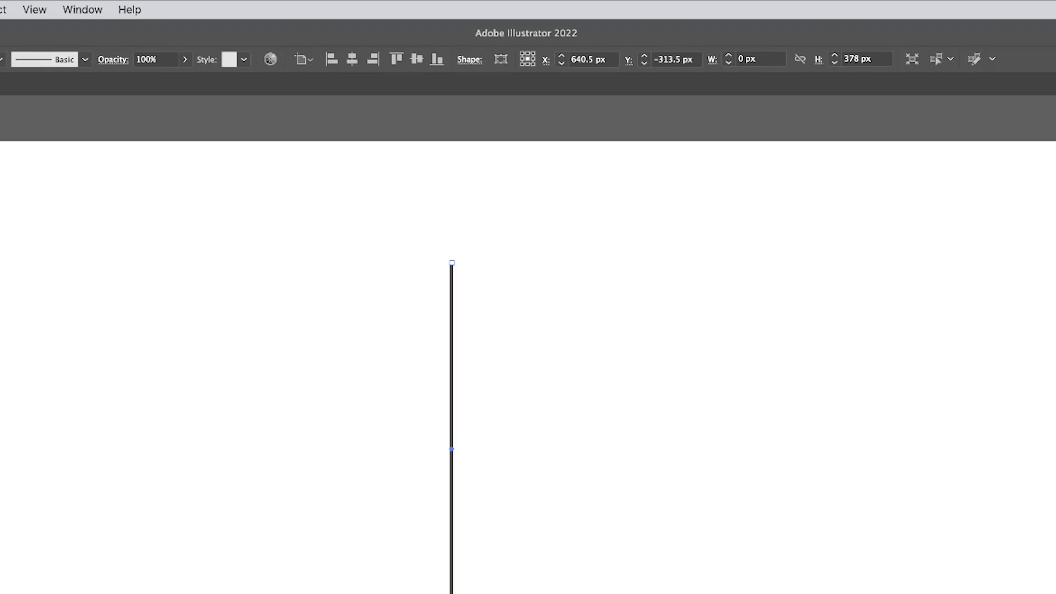
left_click(81, 10)
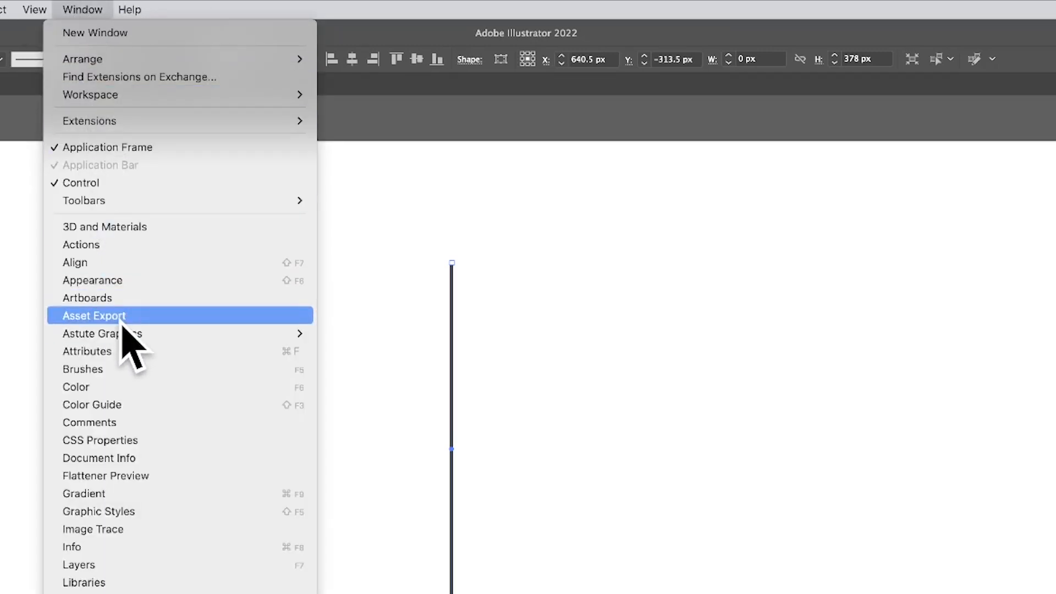
mouse_move(120, 332)
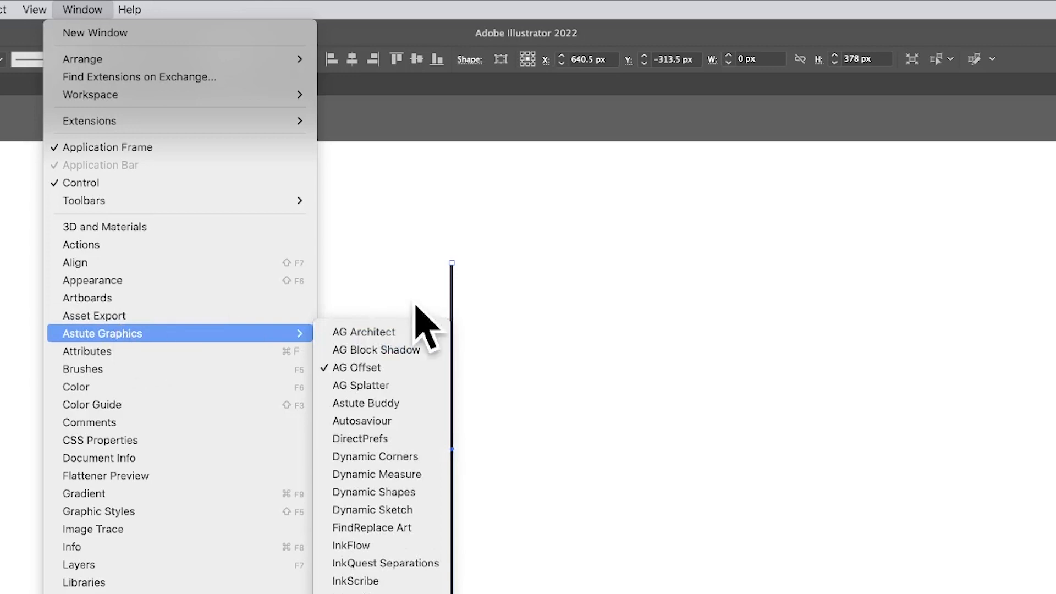
left_click(363, 369)
left_click_drag(30, 7, 170, 67)
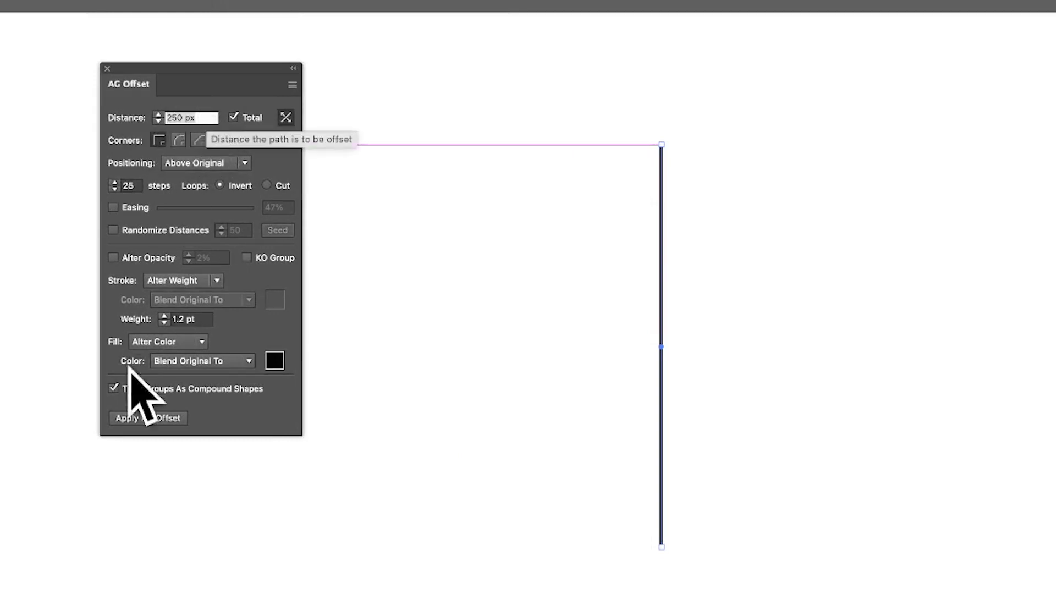
left_click(152, 419)
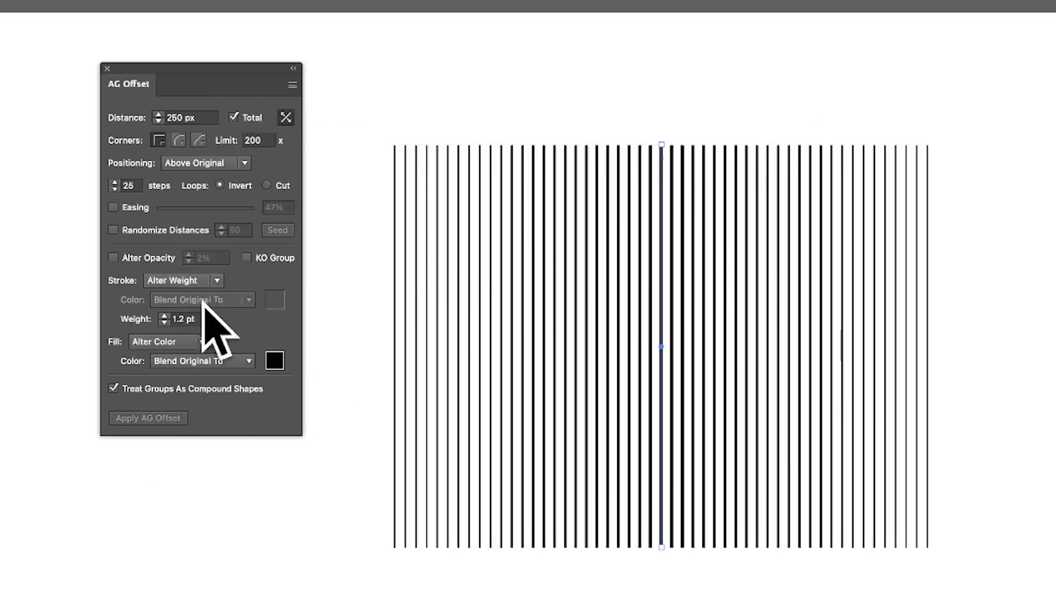
- Set the weight that the offset strokes taper to at 0.2 pt
left_click(205, 319)
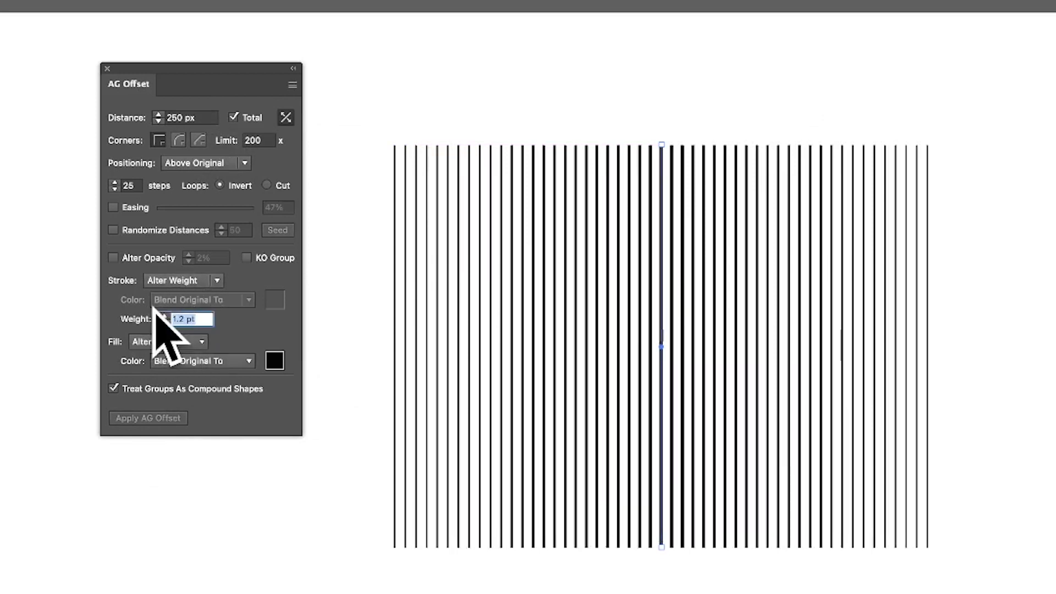
type("0.2")
key("Return")
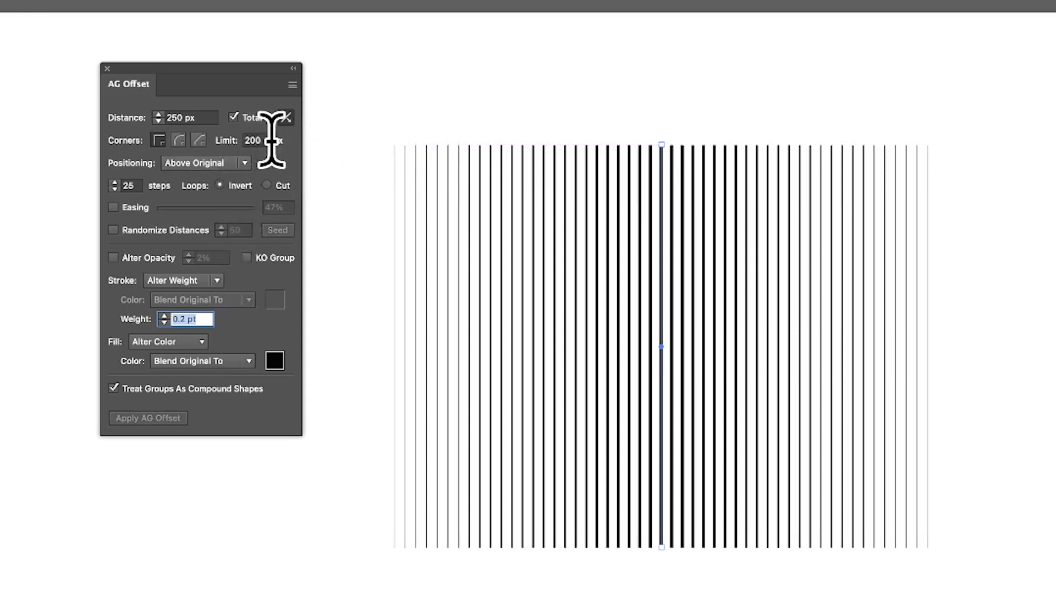
- Try total offset distances of 400 px and 100 px for the line
left_click_drag(206, 113, 143, 109)
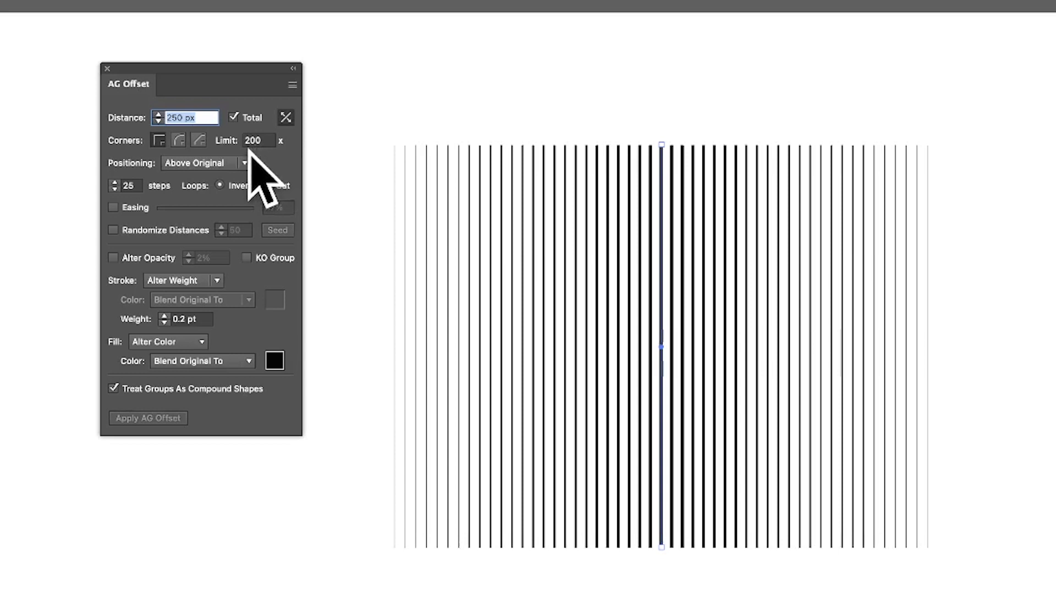
type("400")
key("Tab")
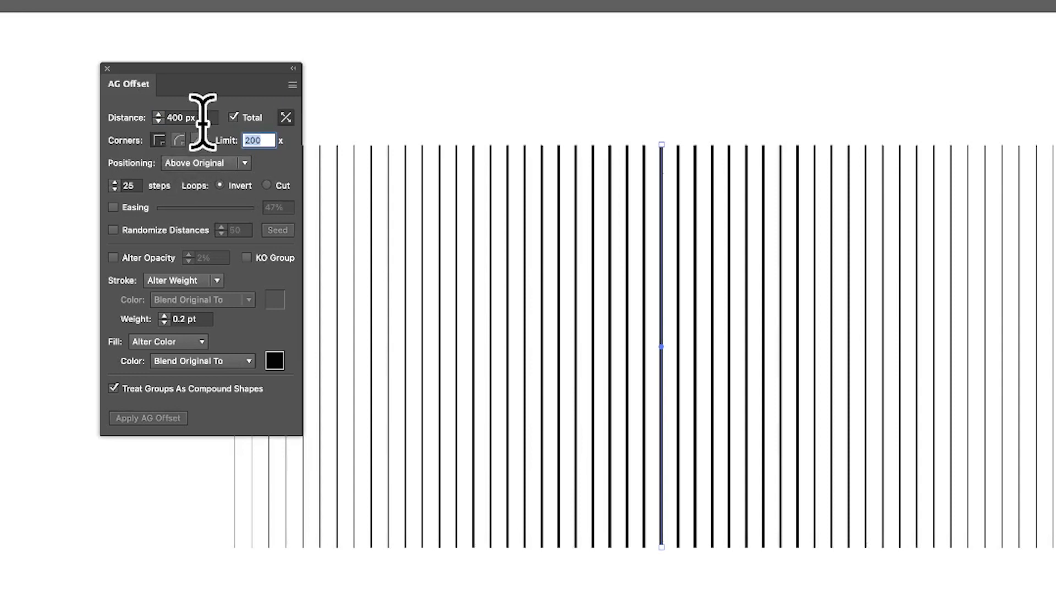
left_click_drag(206, 119, 133, 116)
type("100")
key("Tab")
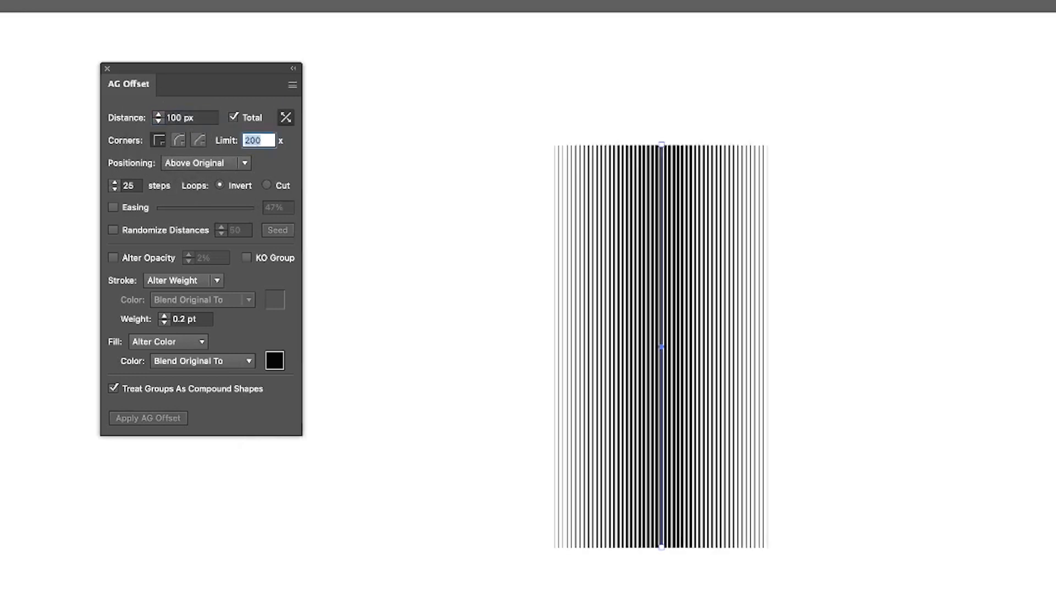
- Set the total offset distance to 200 px
left_click_drag(214, 117, 155, 117)
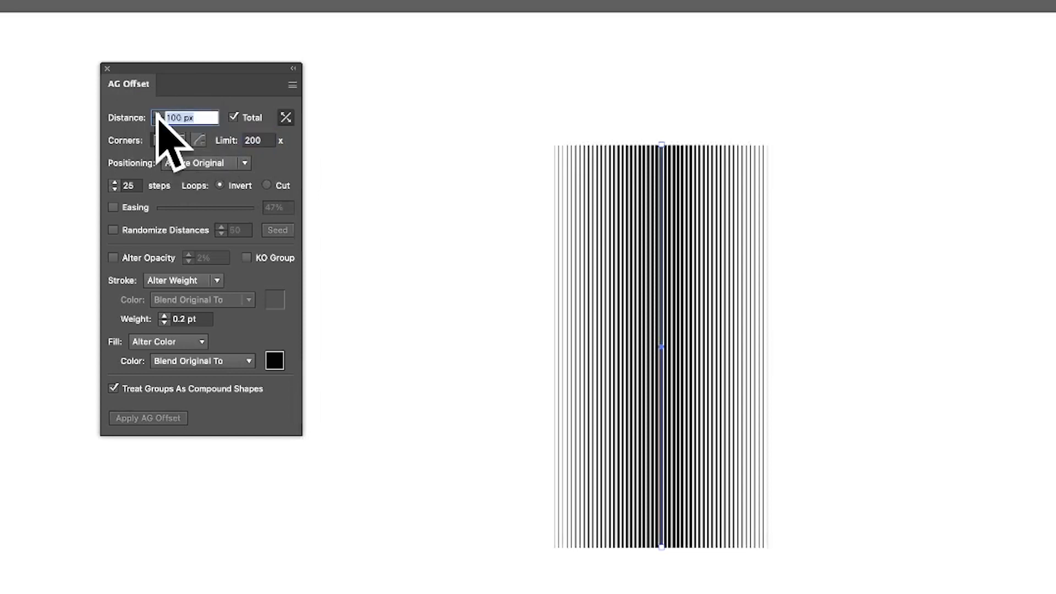
type("200")
key("Tab")
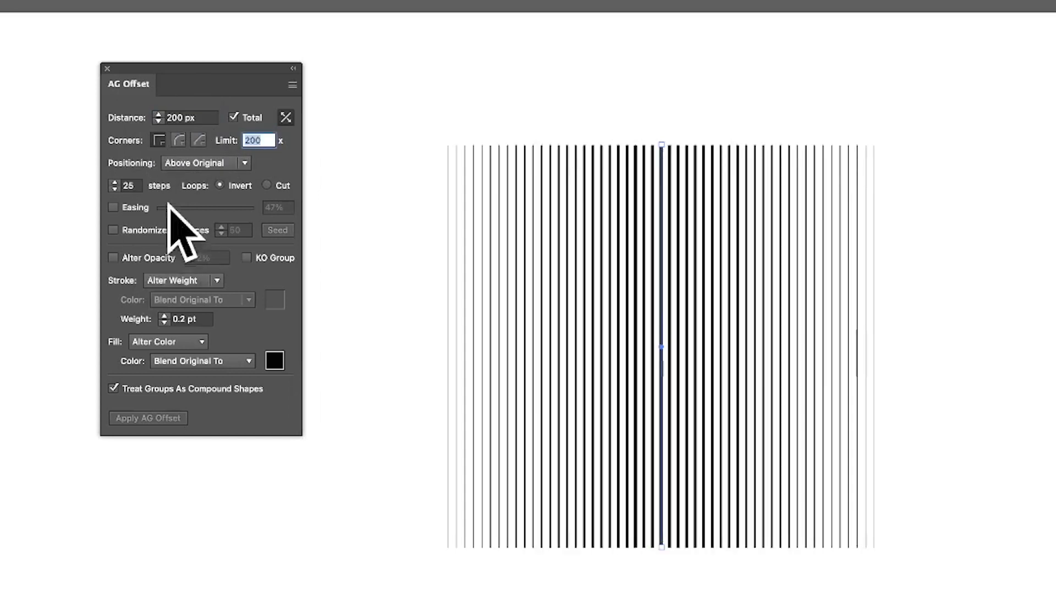
- Set the offset to 40 steps and its stroke option to Alter Both
left_click_drag(140, 186, 86, 188)
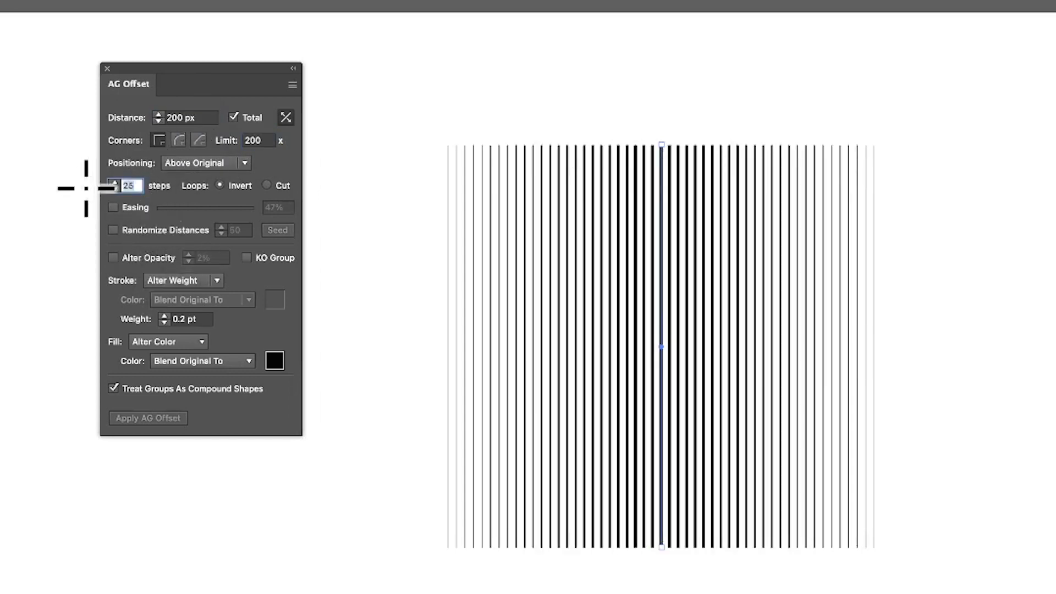
type("40")
key("Tab")
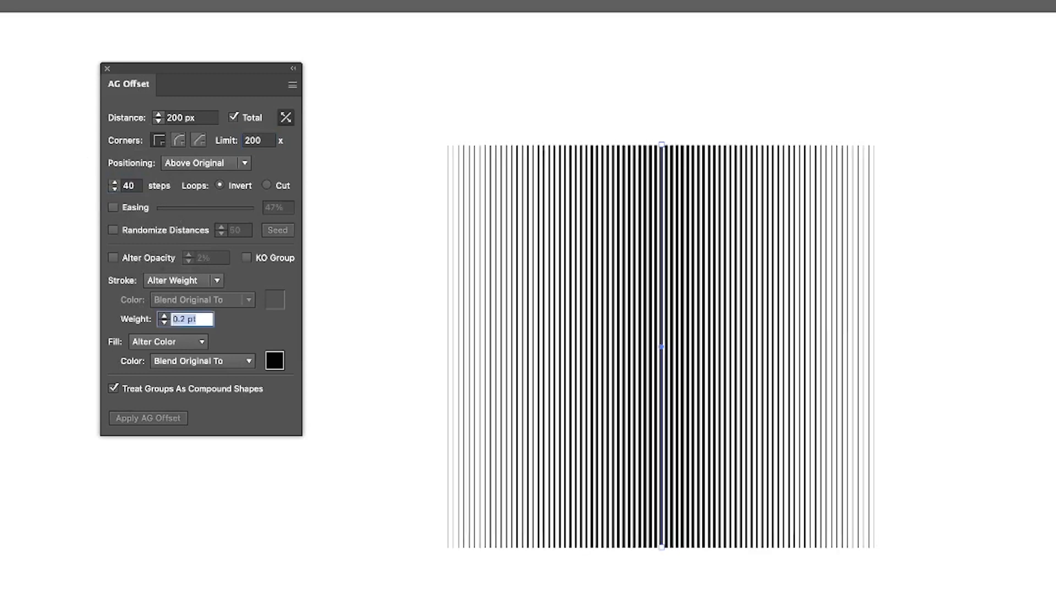
left_click(216, 280)
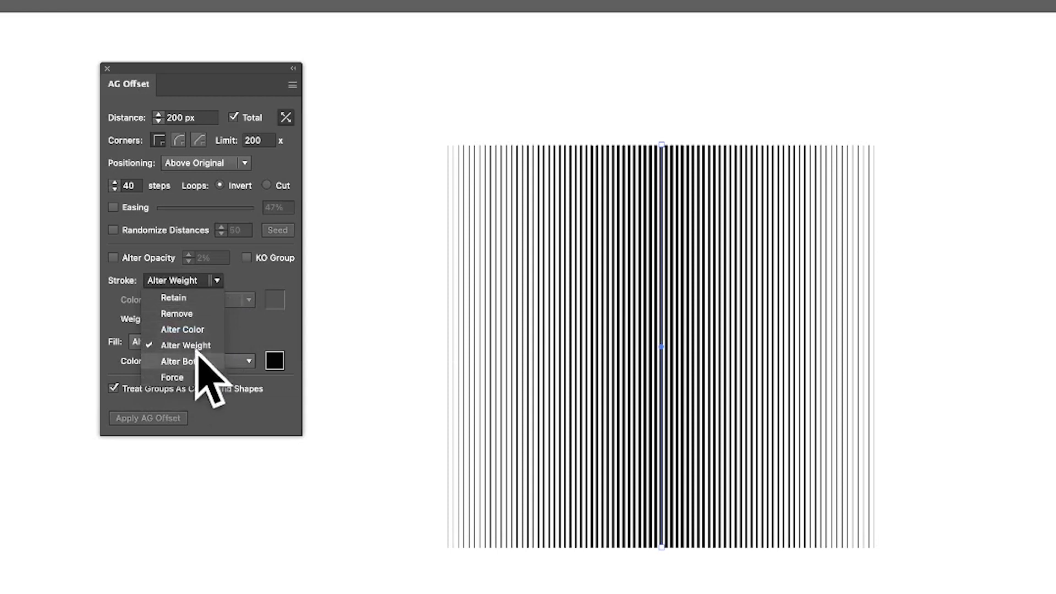
left_click(207, 363)
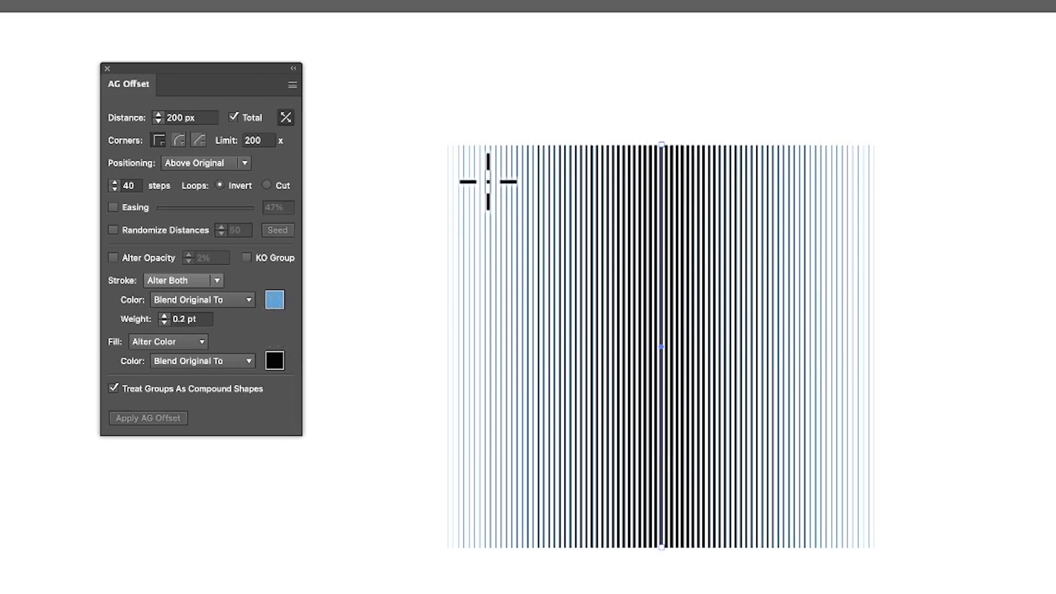
- Try Pick From Gradient for the offset stroke color and return it to Blend Original To
left_click(214, 300)
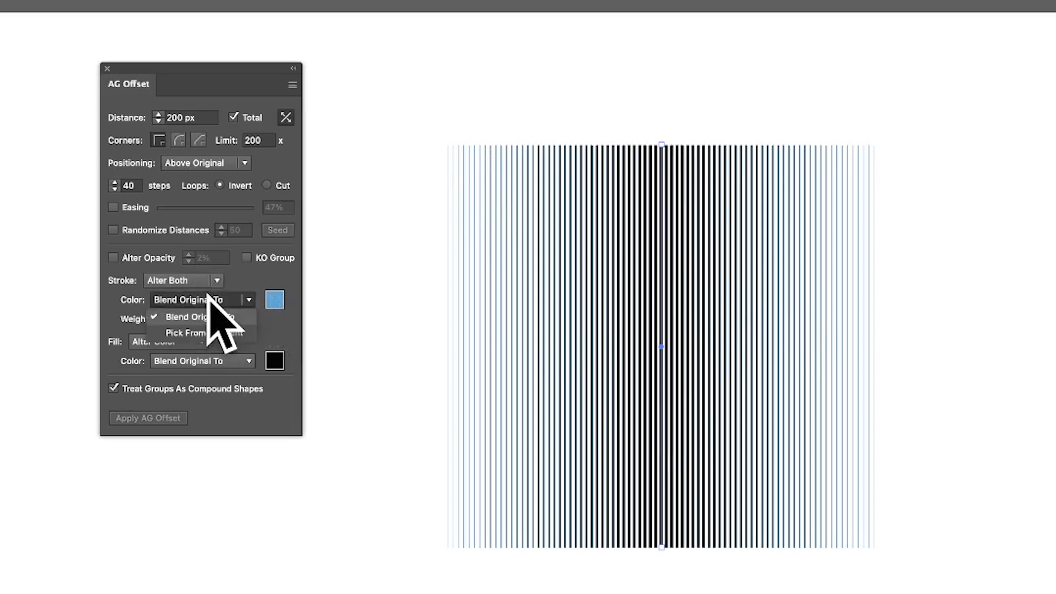
left_click(208, 333)
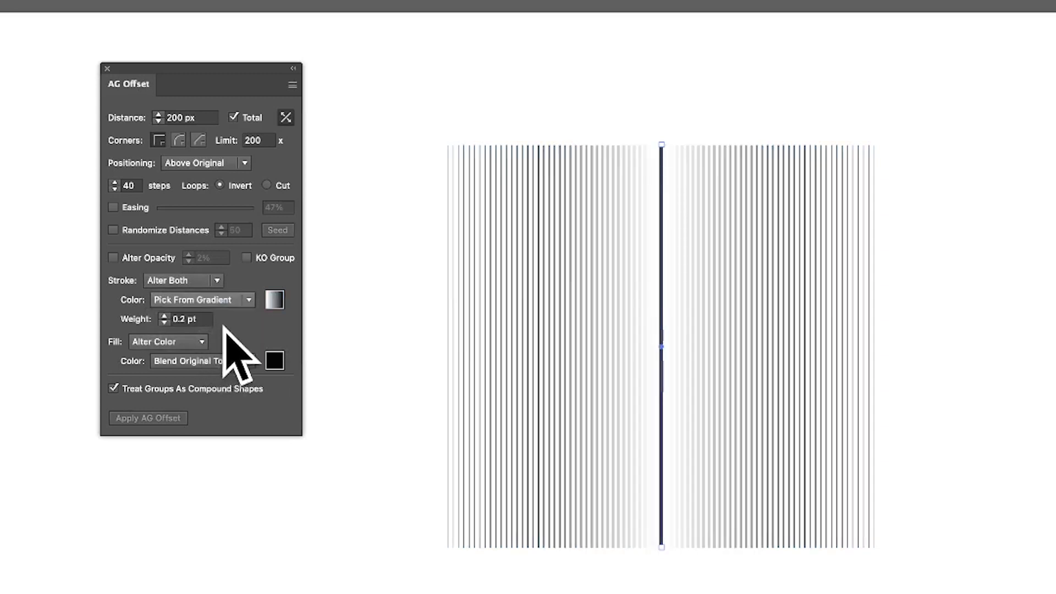
left_click(209, 300)
left_click(204, 317)
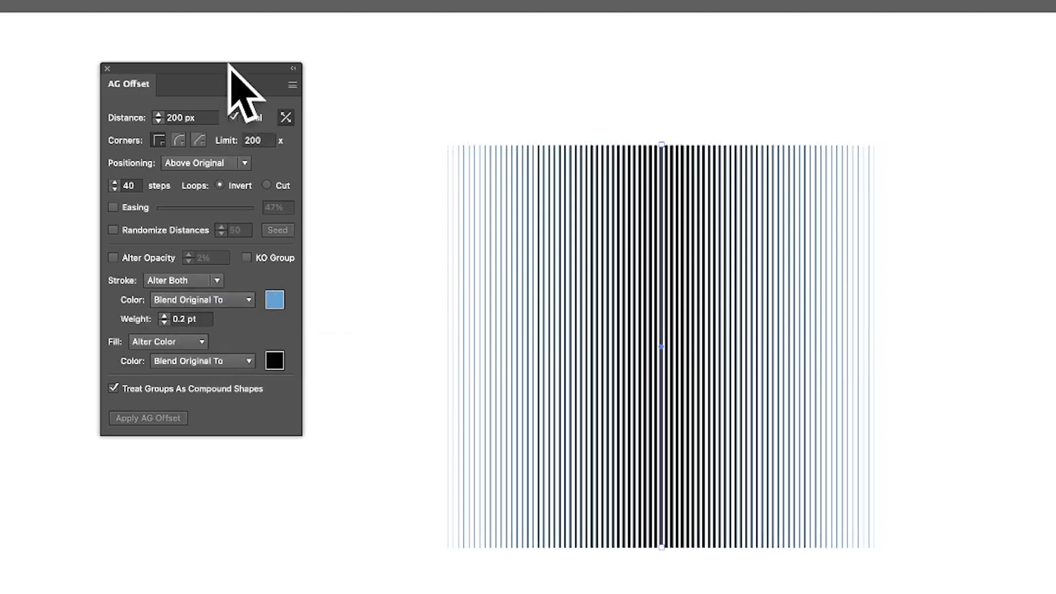
- Create a radial repeat from the offset line and move it up the artboard to a Y of about -410 px
scroll(741, 312, "right", 1)
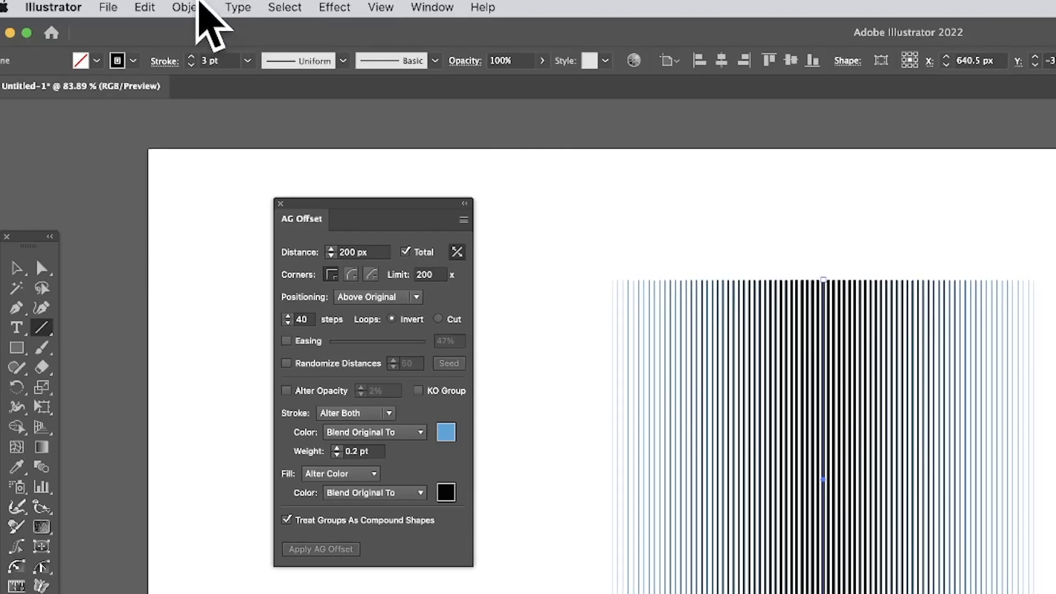
left_click(187, 8)
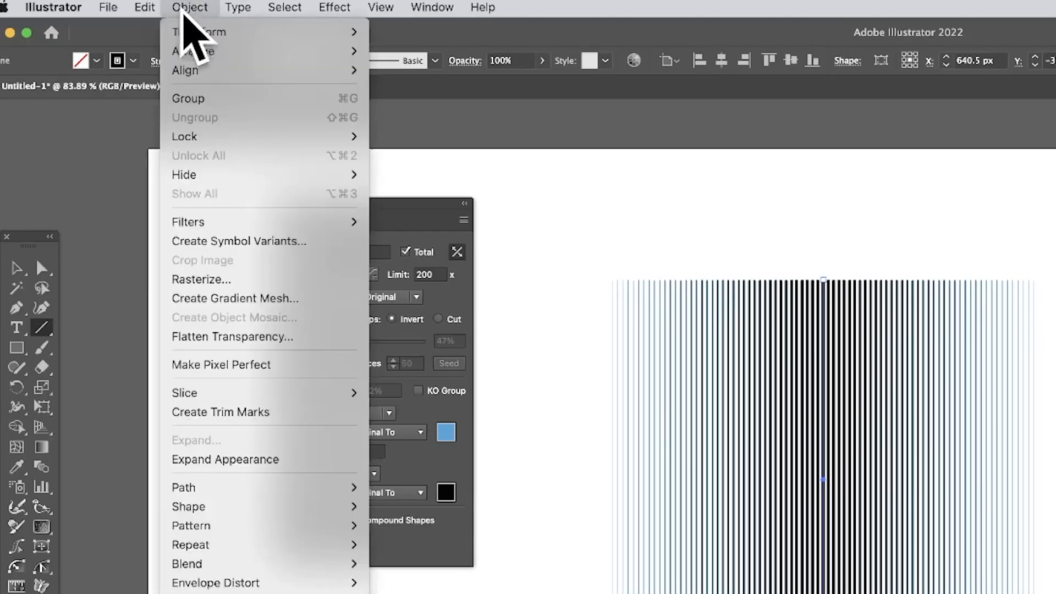
mouse_move(247, 545)
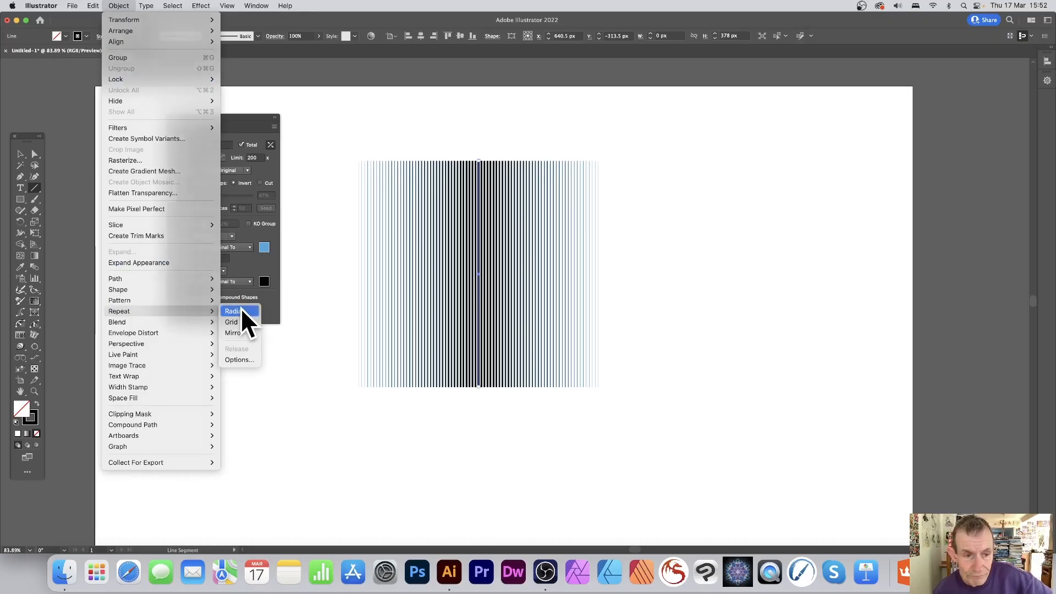
left_click(241, 310)
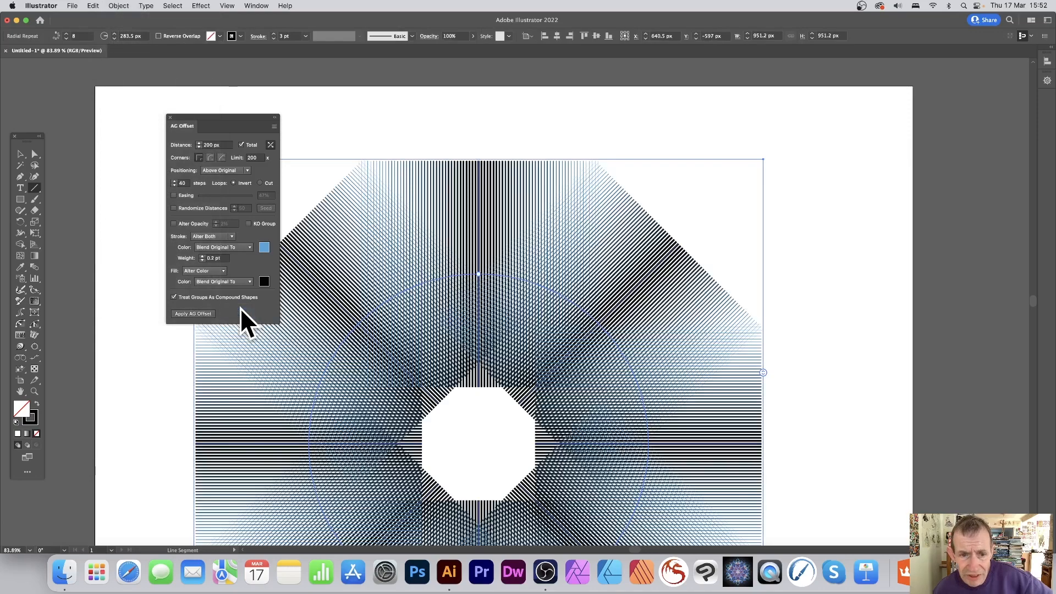
left_click(20, 154)
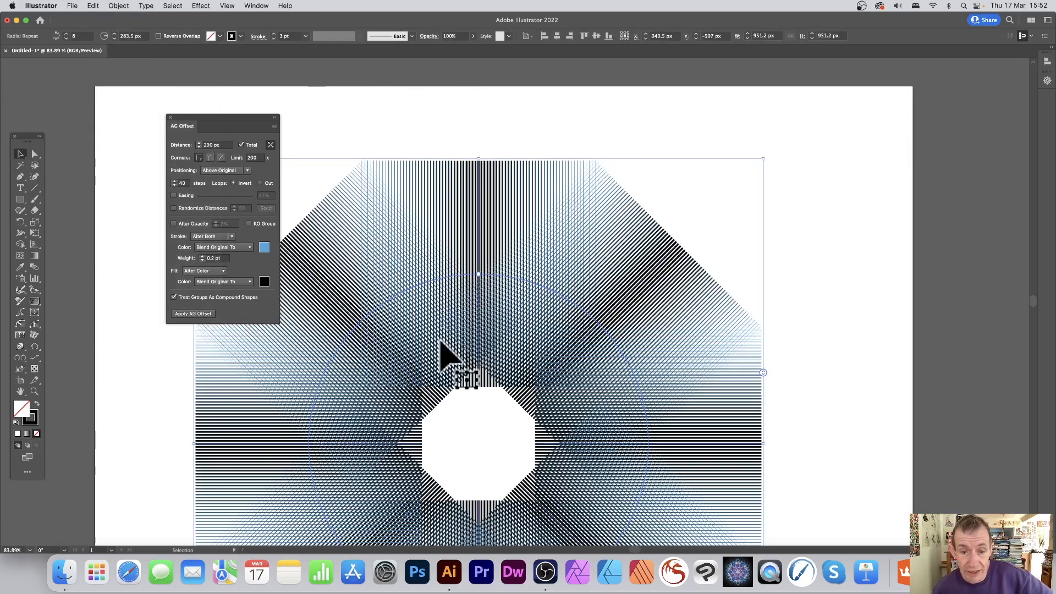
left_click_drag(500, 338, 500, 235)
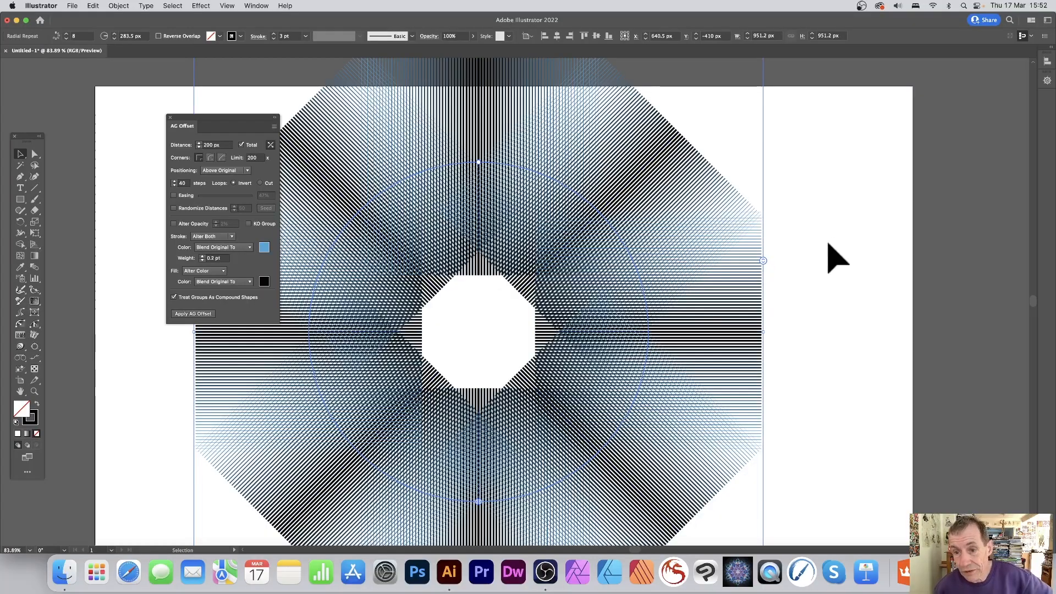
- Try six instances in the radial repeat and return it to eight
mouse_move(762, 261)
left_mouse_down()
mouse_move(766, 195)
mouse_move(759, 281)
left_mouse_up()
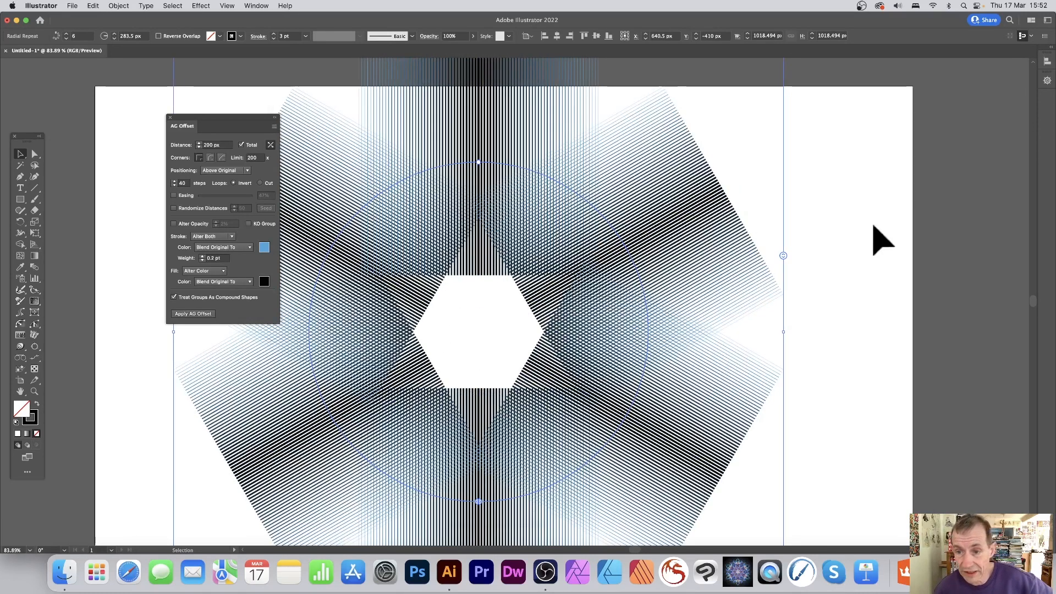
mouse_move(783, 256)
left_mouse_down()
mouse_move(783, 265)
mouse_move(785, 242)
left_mouse_up()
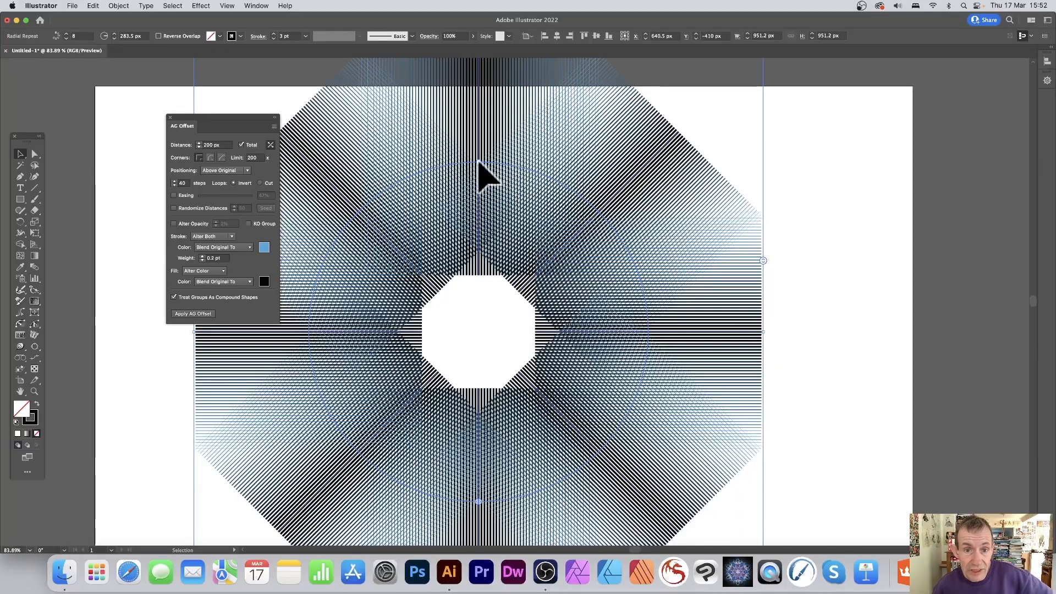
- Rotate the radial repeat's ring while reducing its radius to about 173 px, and shift the design up and right on the artboard
left_click_drag(478, 163, 555, 400)
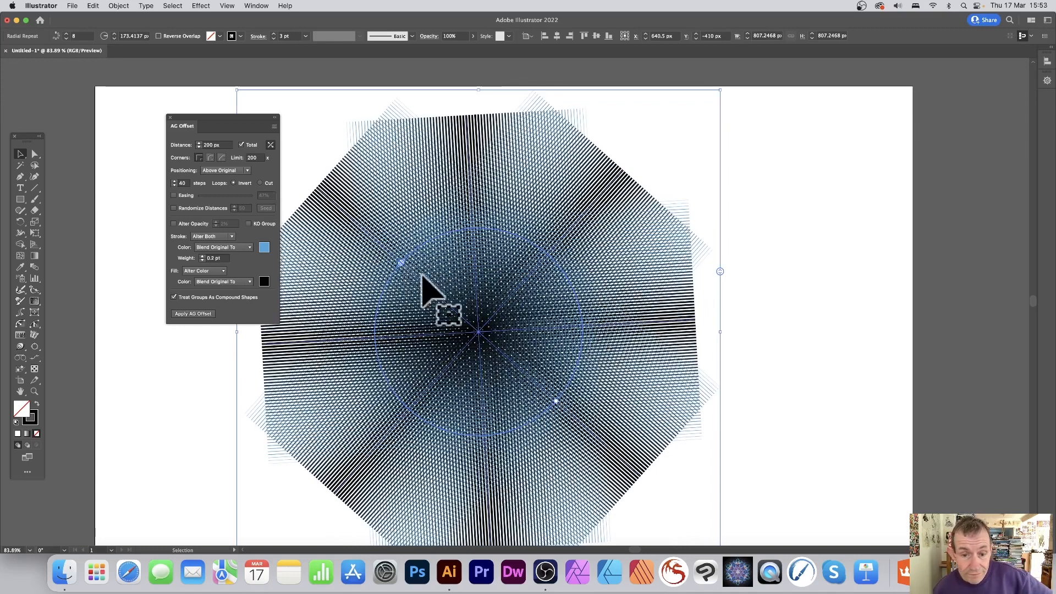
left_click_drag(539, 365, 570, 337)
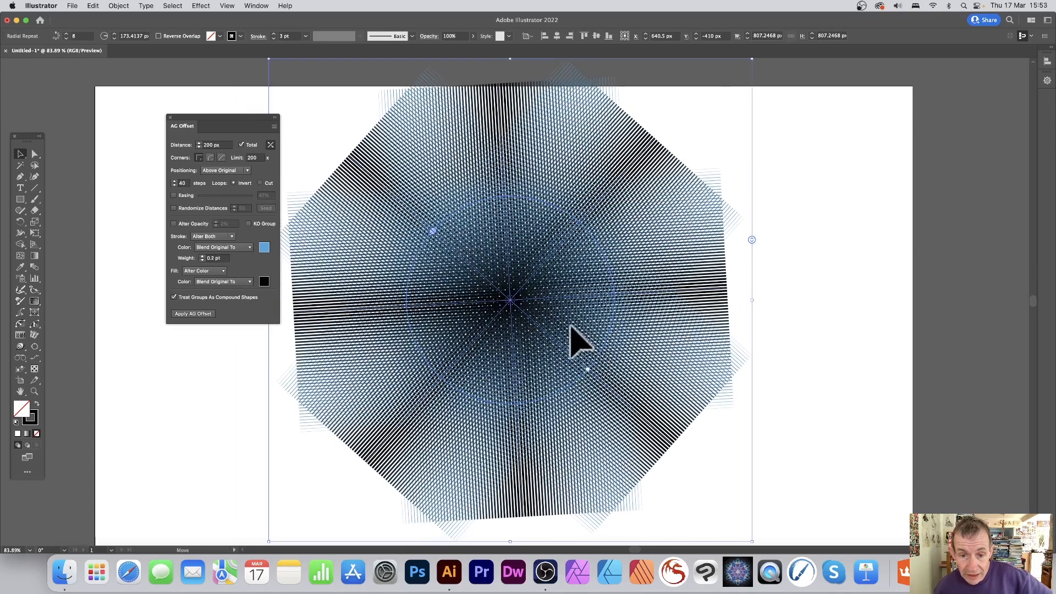
- Isolate the source line inside the radial repeat and set its offset to 30 steps
double_click(572, 337)
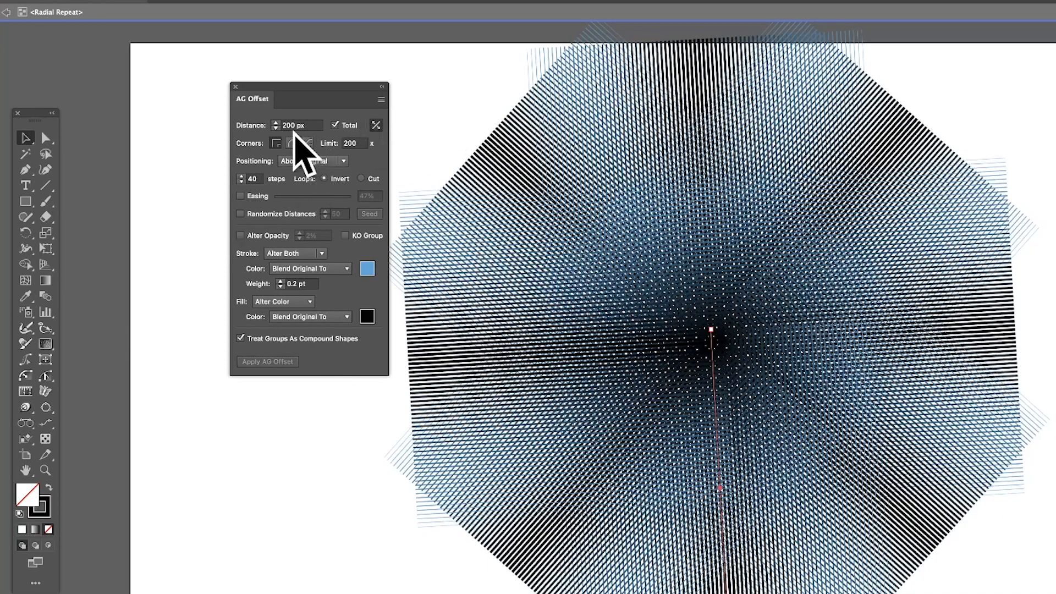
left_click(258, 178)
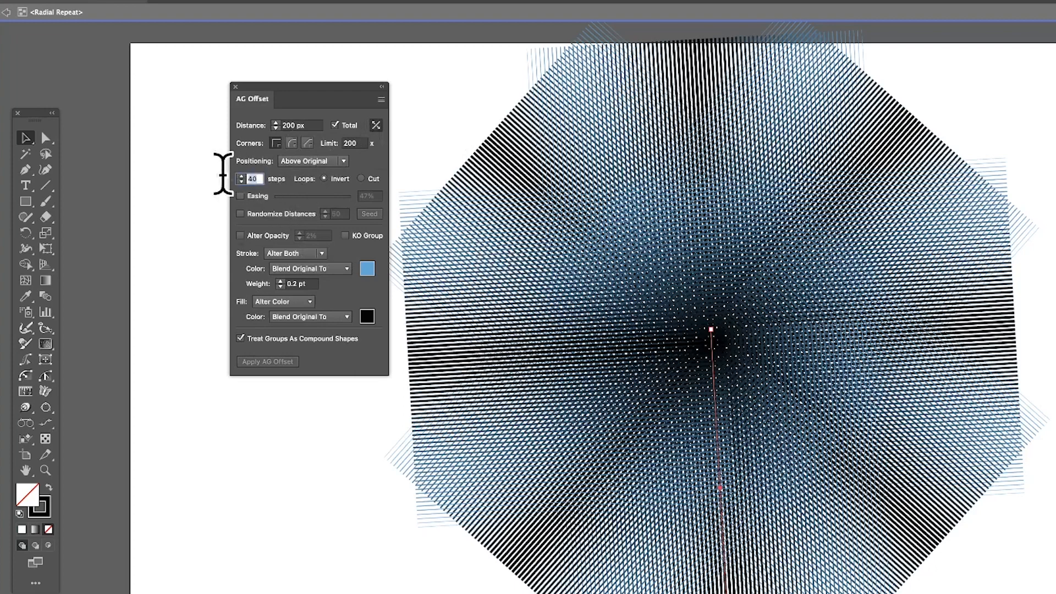
key("Tab")
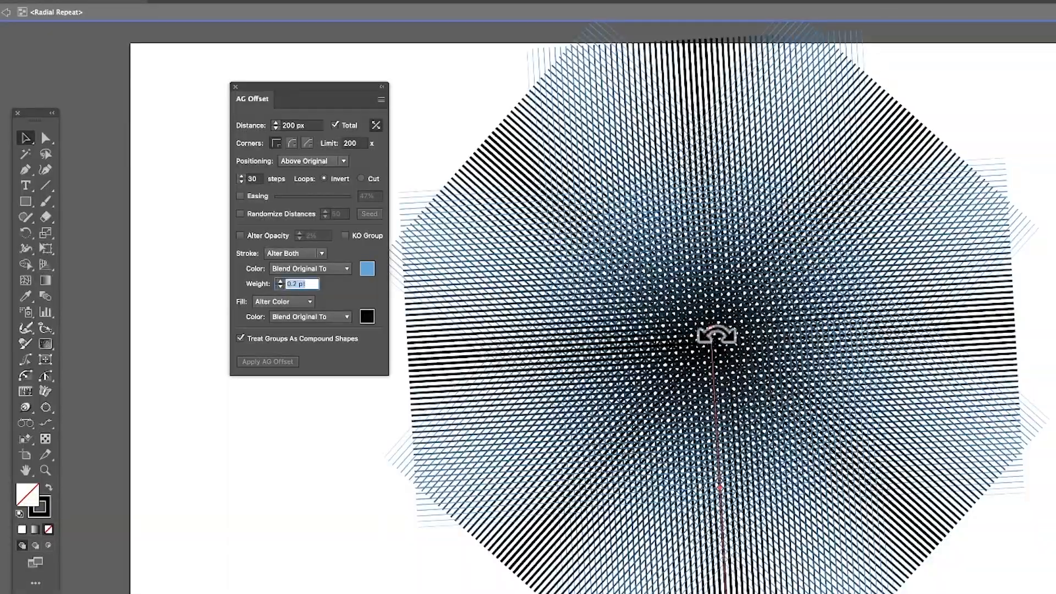
- Rotate and reposition the isolated source line to a diagonal away from the center, opening a clear octagon in the middle of the pattern
left_click_drag(711, 328, 896, 377)
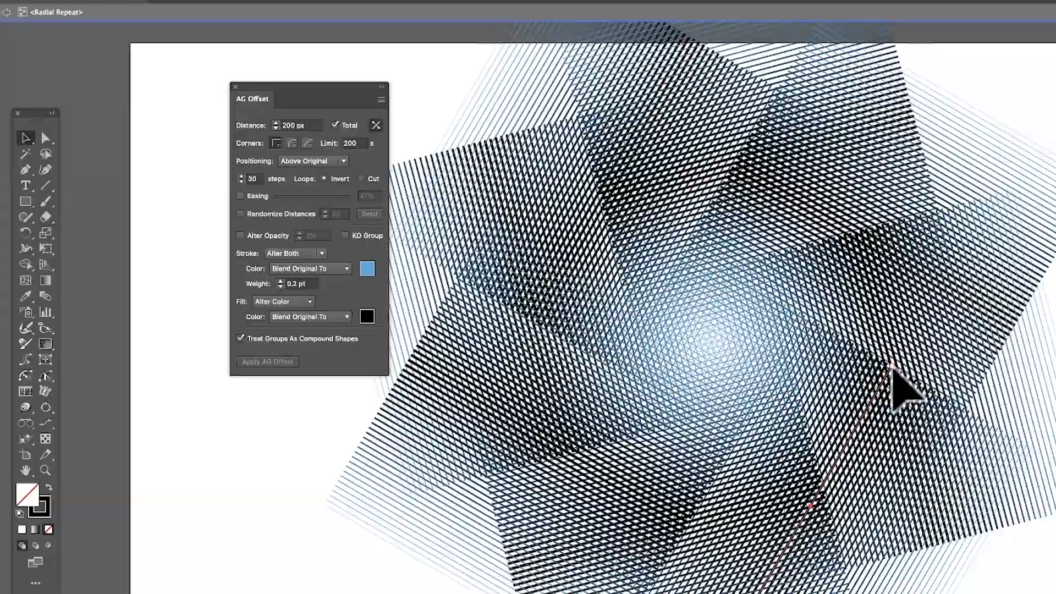
left_click_drag(891, 364, 924, 444)
- Enable easing for the line's offset and set it to 39%
left_click(240, 196)
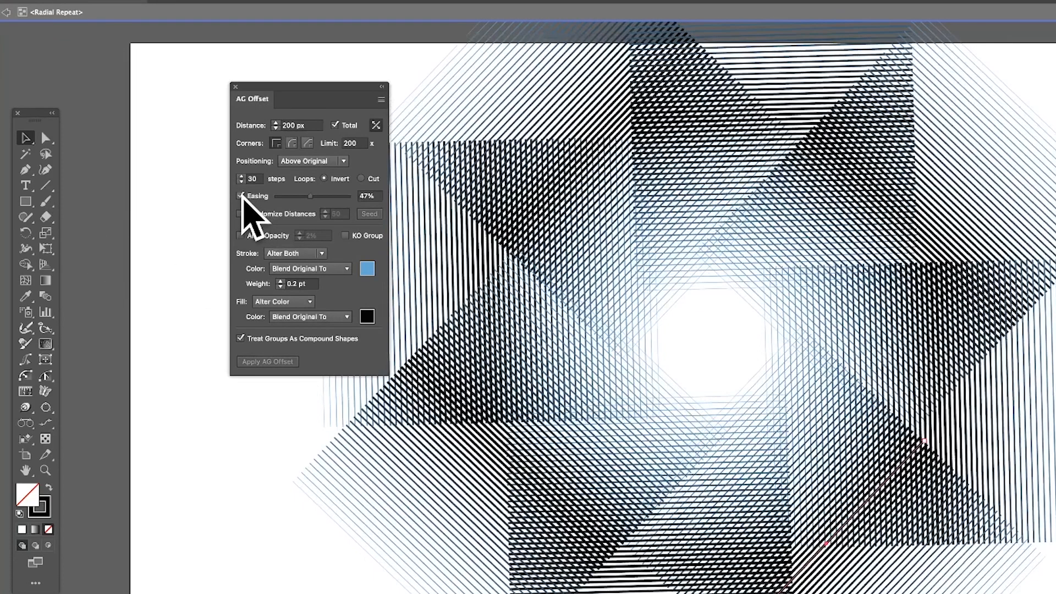
mouse_move(309, 197)
left_mouse_down()
mouse_move(292, 198)
mouse_move(337, 196)
mouse_move(306, 196)
left_mouse_up()
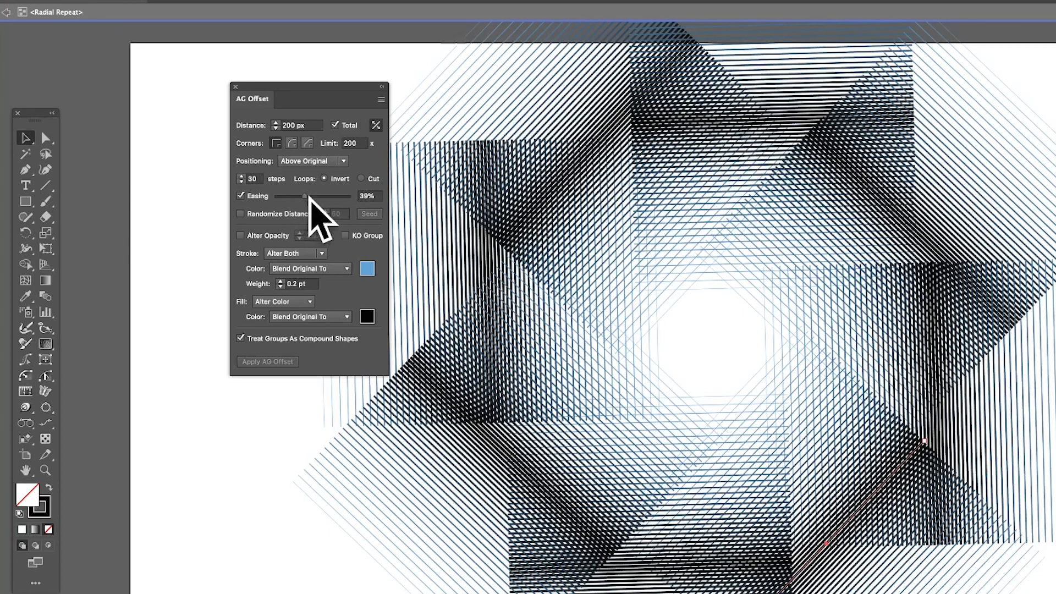
- Turn off easing for the line's offset, and try randomized distances of 50 before disabling them again
left_click(241, 196)
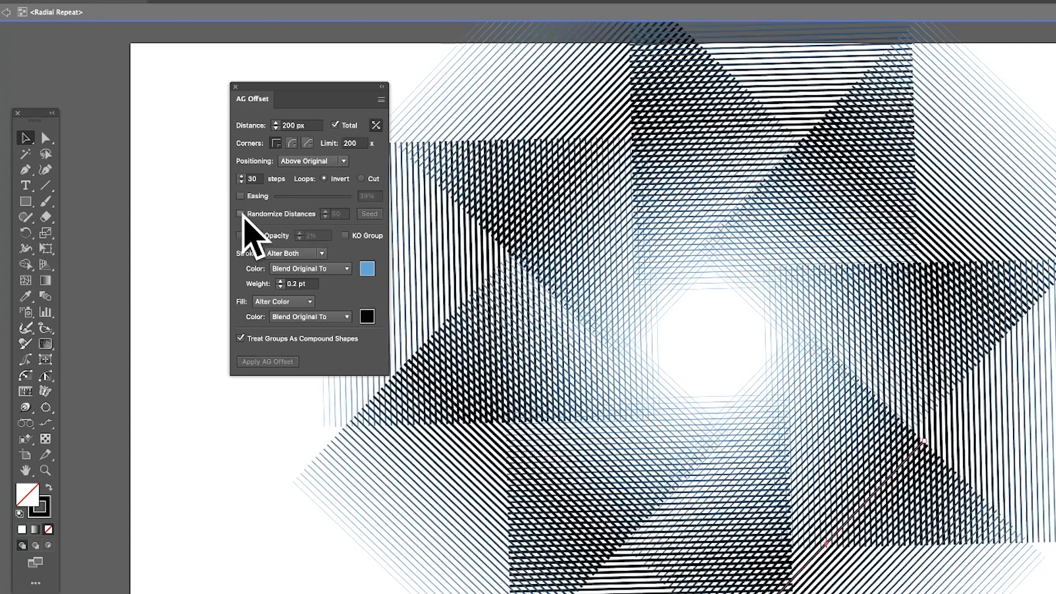
left_click(241, 214)
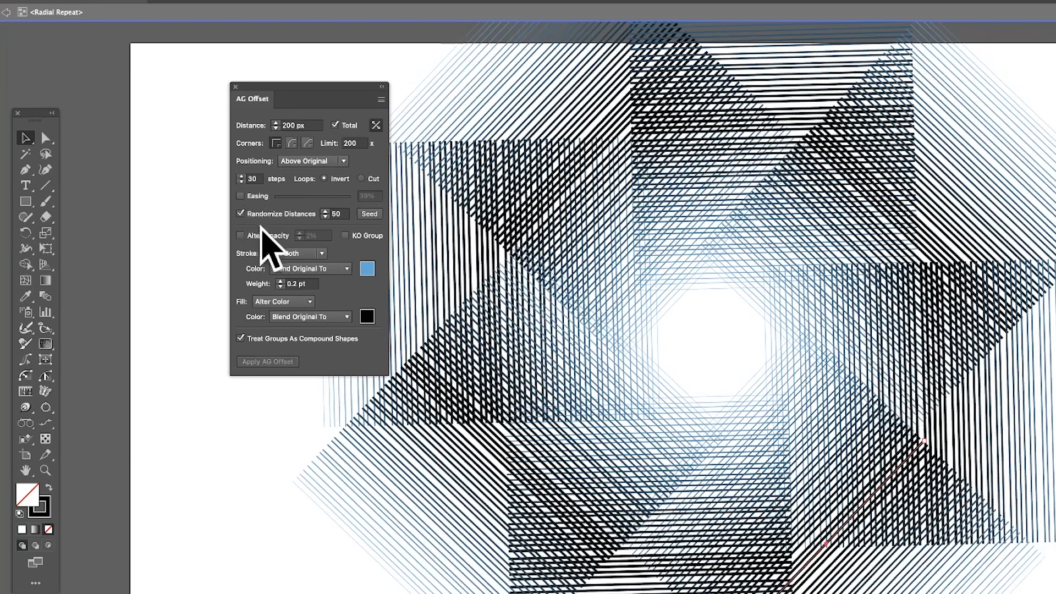
left_click(241, 213)
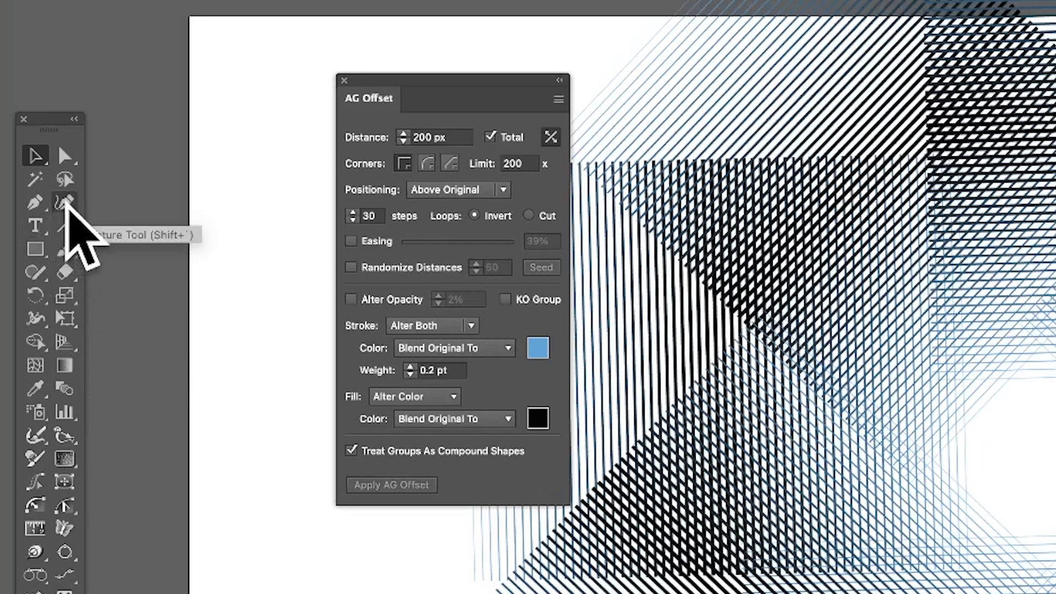
- Extend the source line from its outer end with the Curvature tool, adding seven points that wind outward and loop back up
left_click(65, 203)
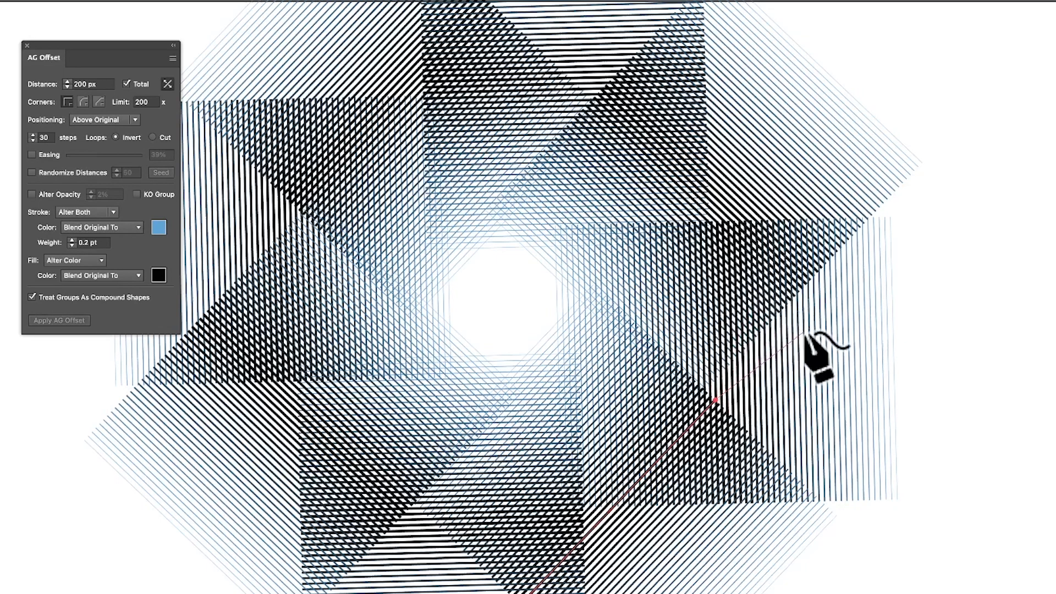
left_click(805, 331)
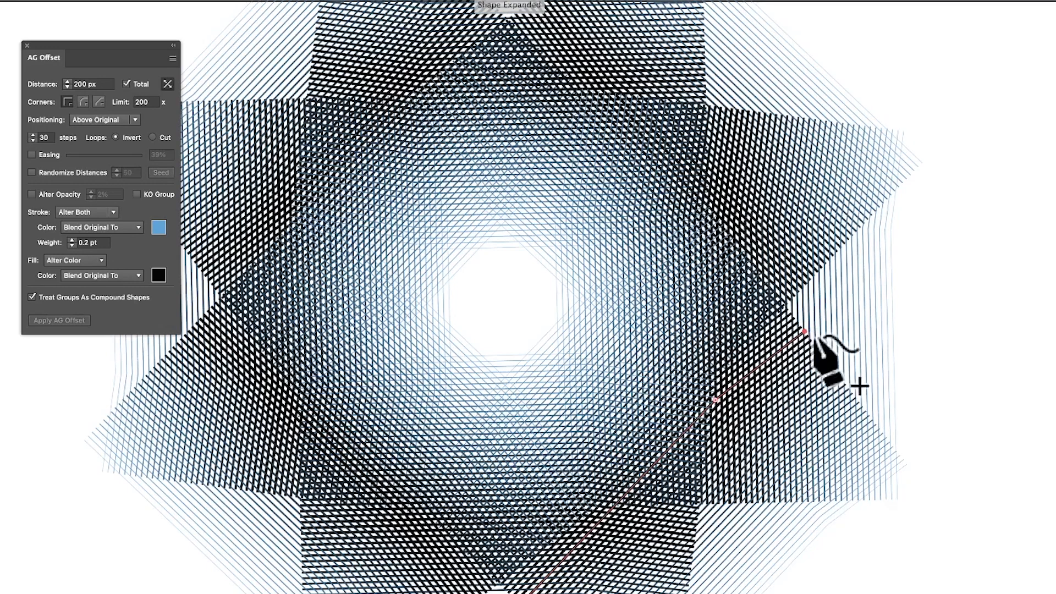
left_click(867, 336)
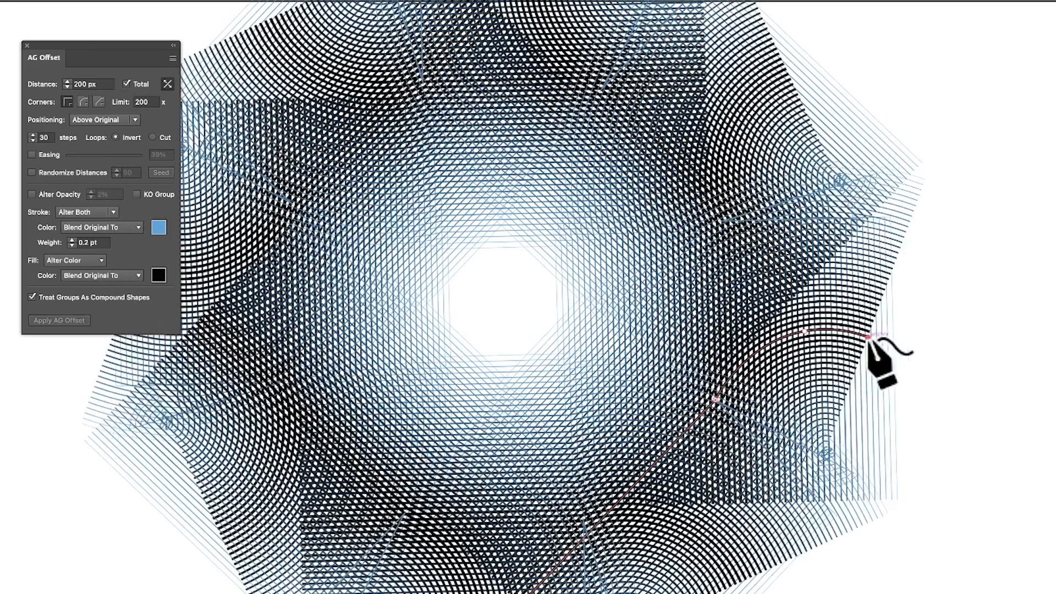
left_click(915, 377)
left_click(942, 428)
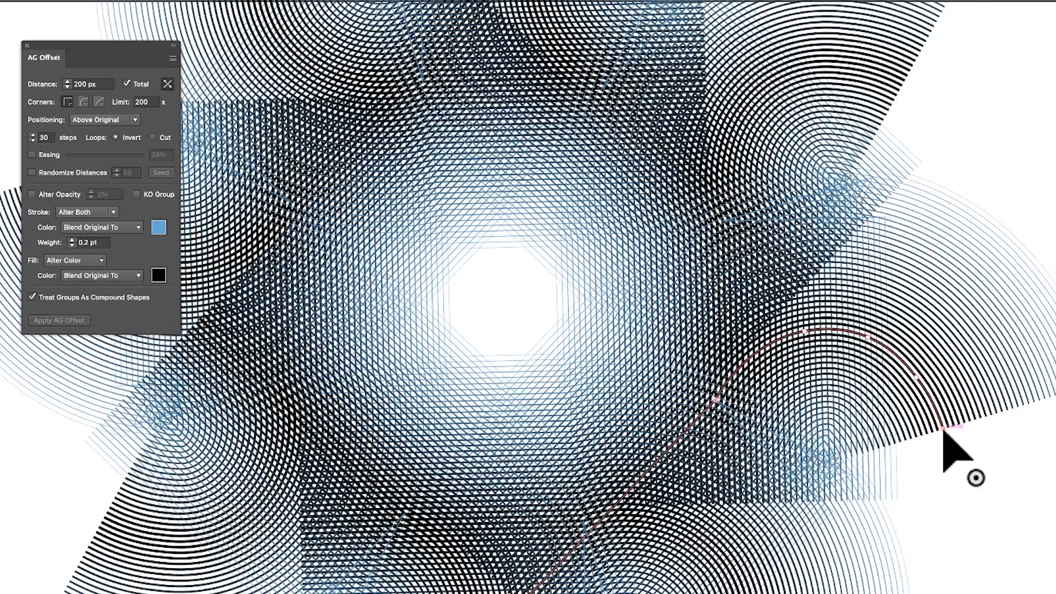
left_click(995, 358)
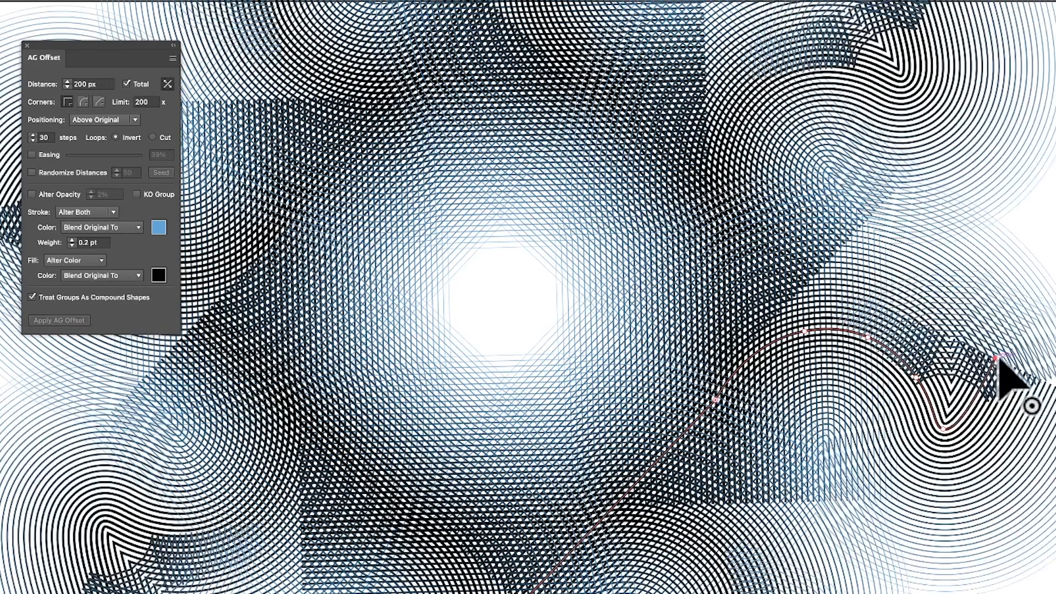
left_click(965, 205)
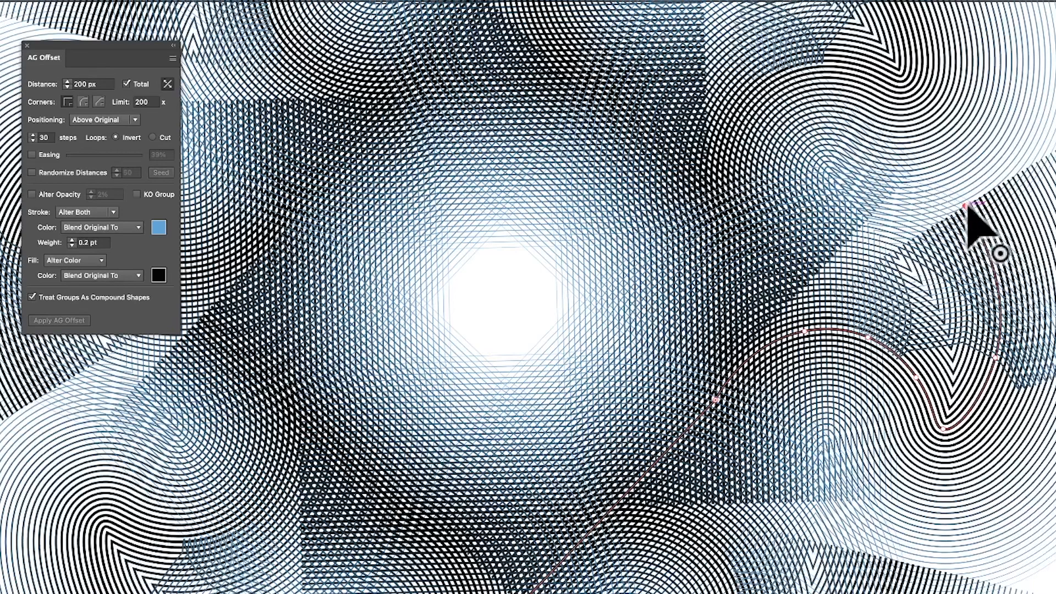
left_click(890, 119)
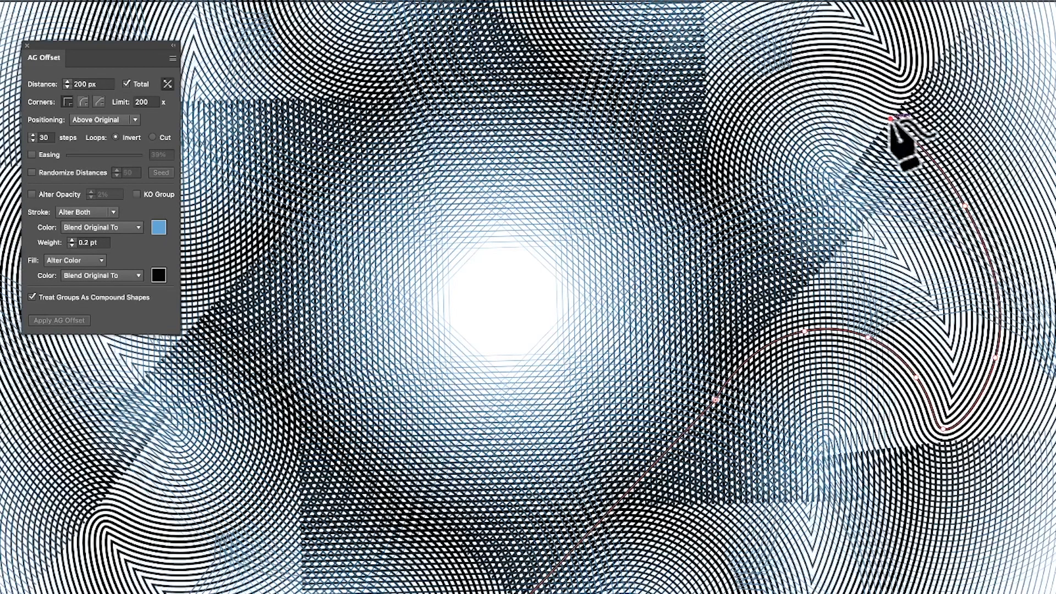
left_click(799, 59)
left_click(960, 33)
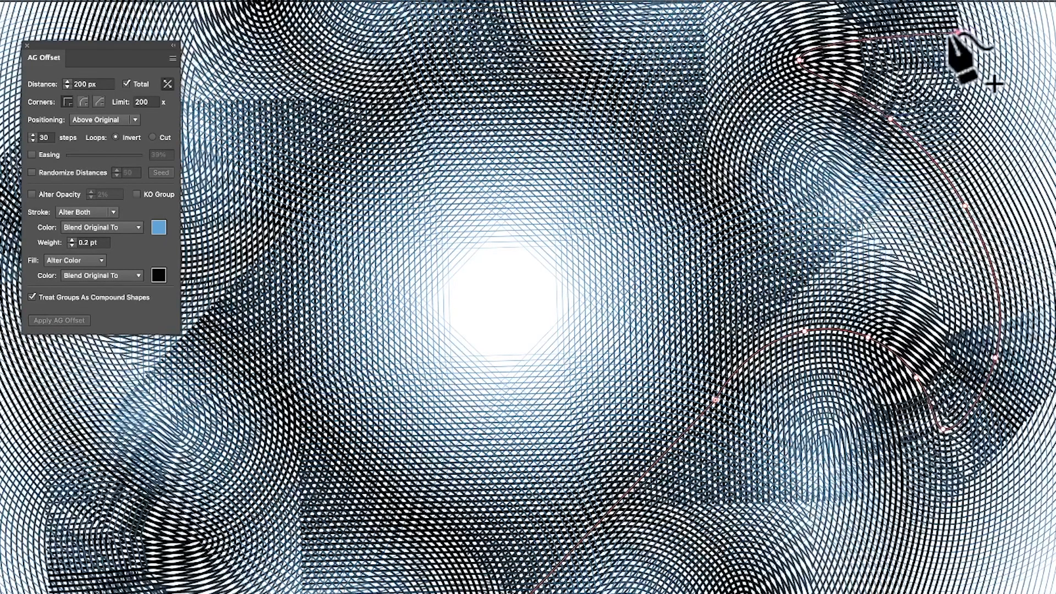
key("super+z")
key("super+z")
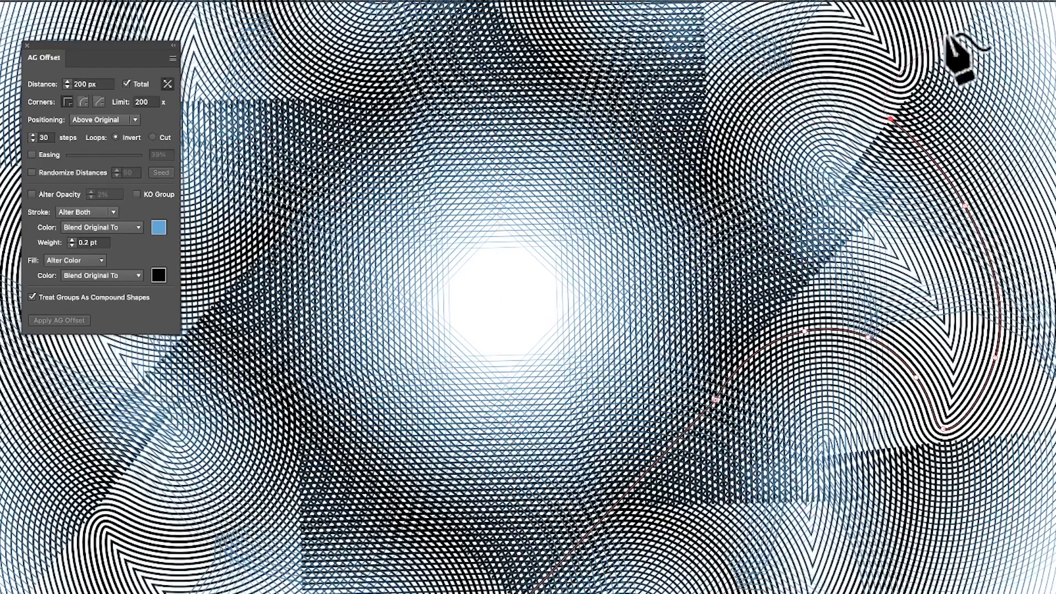
- Move the extended source path up and to the right within the radial repeat
scroll(596, 58, "down", 1)
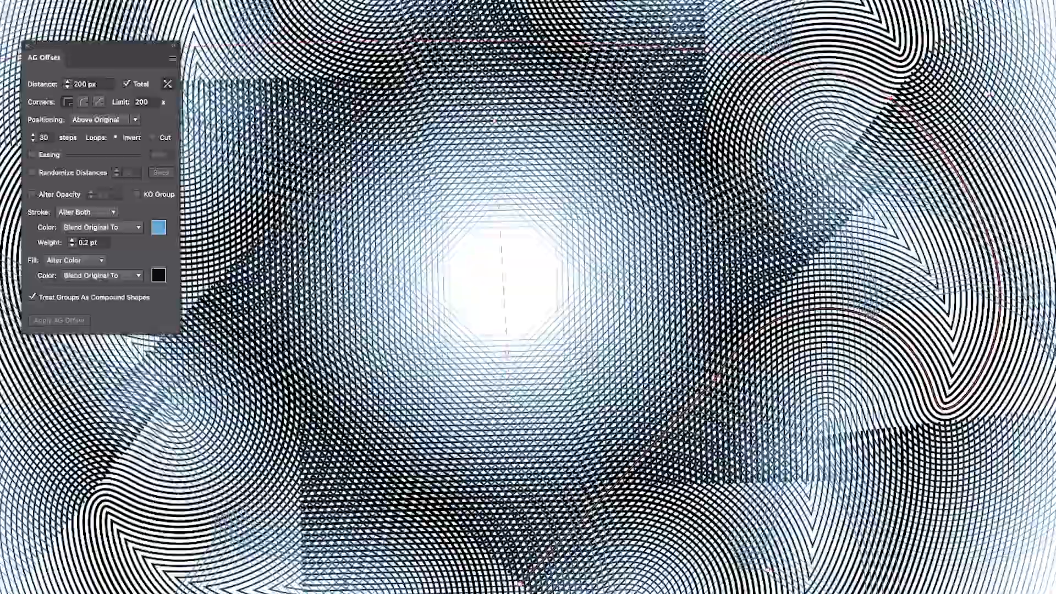
key("v")
left_click_drag(755, 328, 792, 269)
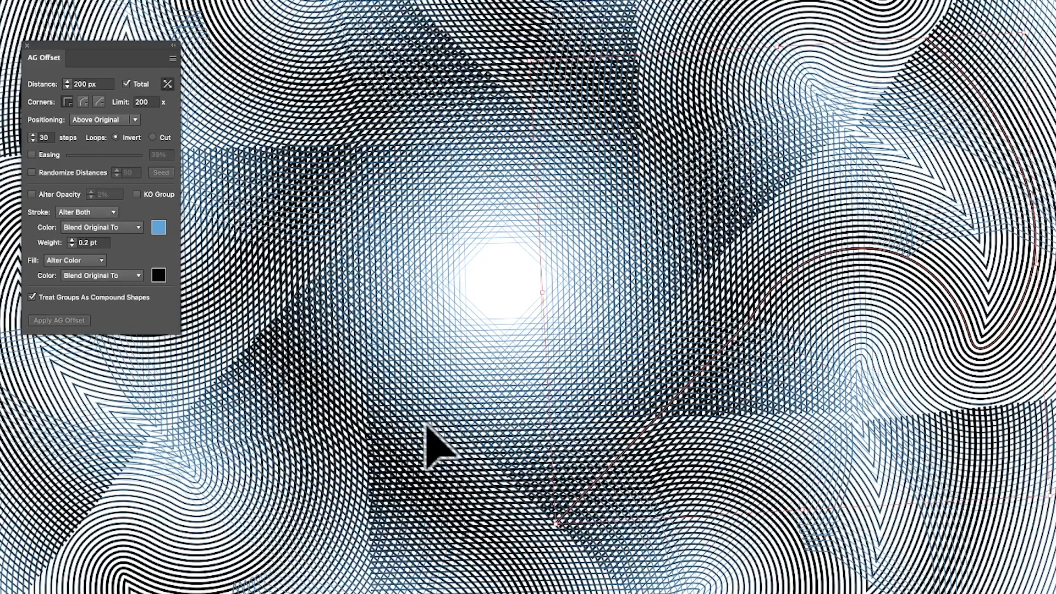
- Select the whole radial repeat, reduce it to 4 instances, and rotate its ring while shrinking the radius
scroll(354, 318, "down", 1)
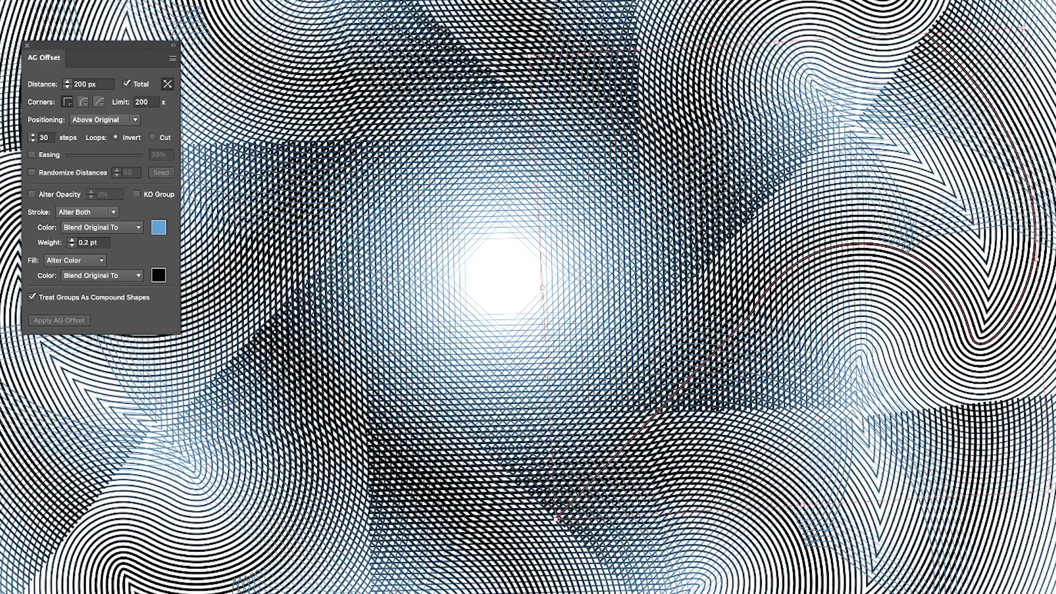
key("super+minus")
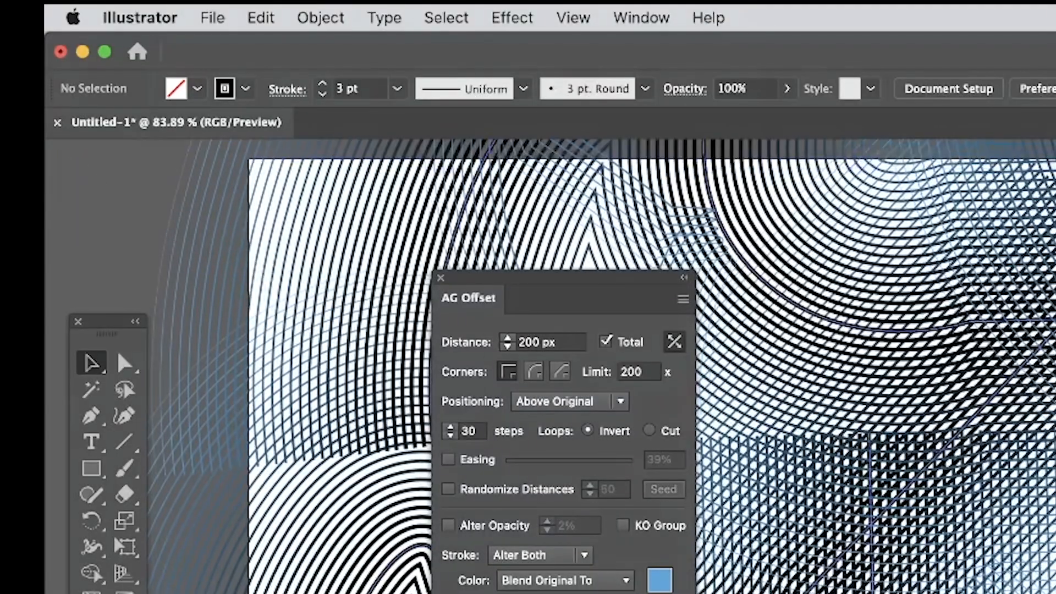
left_click(871, 522)
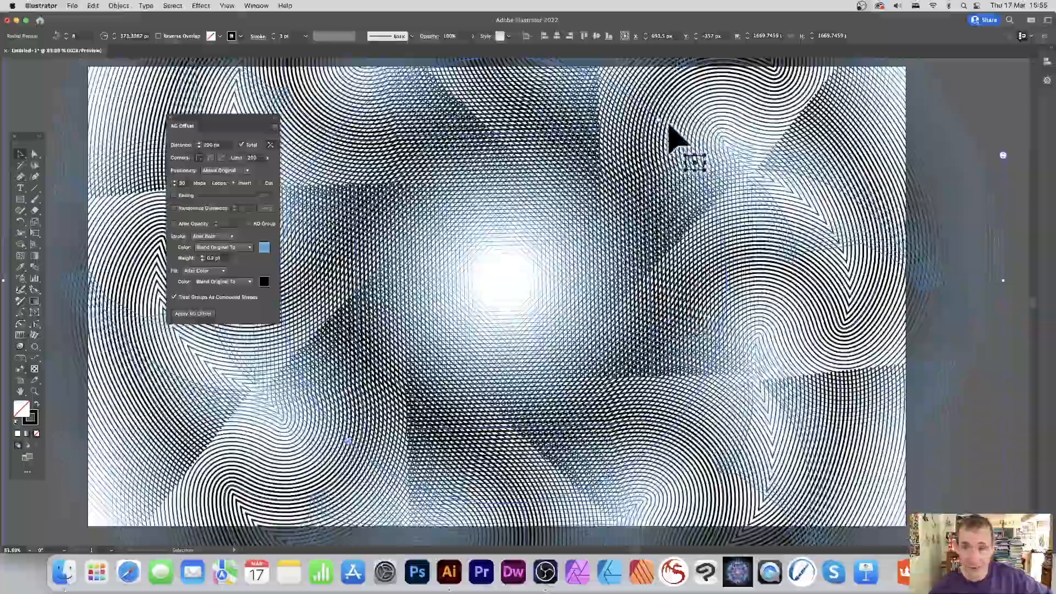
mouse_move(666, 132)
left_mouse_down()
mouse_move(683, 146)
mouse_move(688, 184)
mouse_move(653, 183)
mouse_move(568, 118)
mouse_move(729, 170)
mouse_move(620, 231)
mouse_move(641, 197)
mouse_move(737, 146)
mouse_move(658, 142)
mouse_move(666, 146)
left_mouse_up()
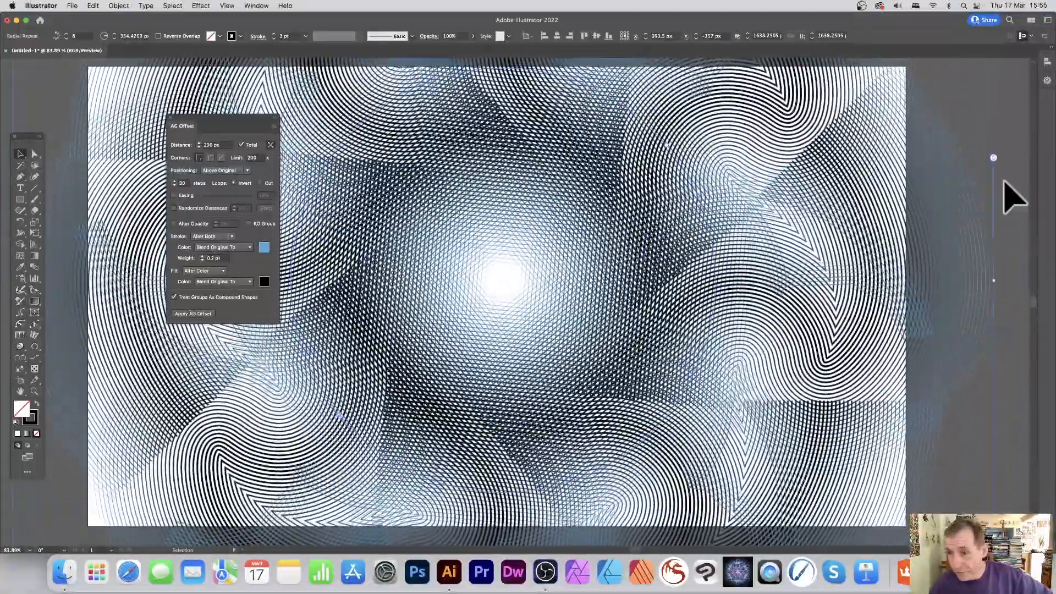
left_click_drag(992, 158, 994, 179)
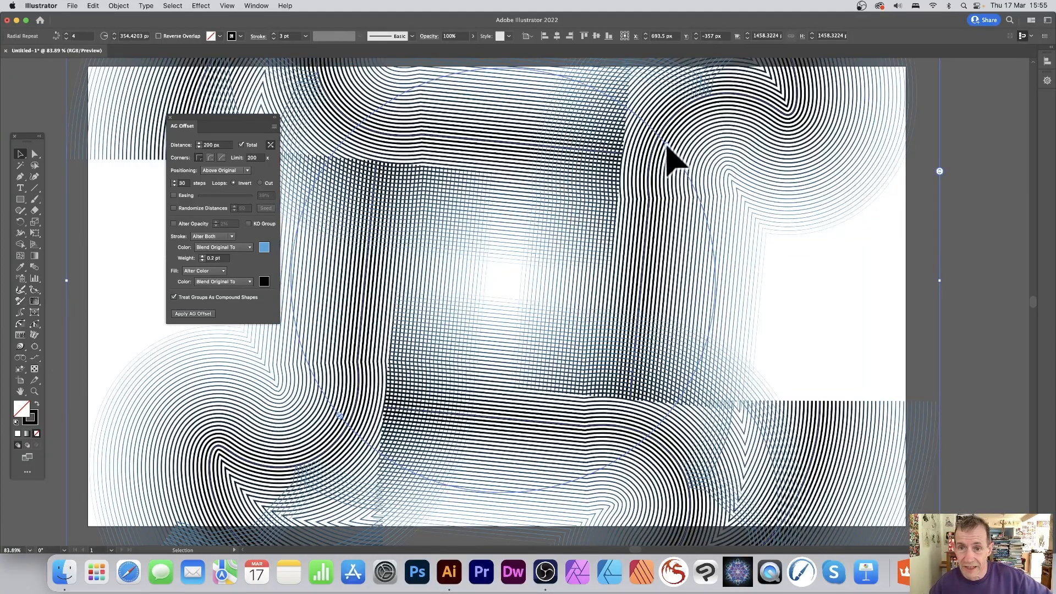
left_click_drag(666, 147, 633, 189)
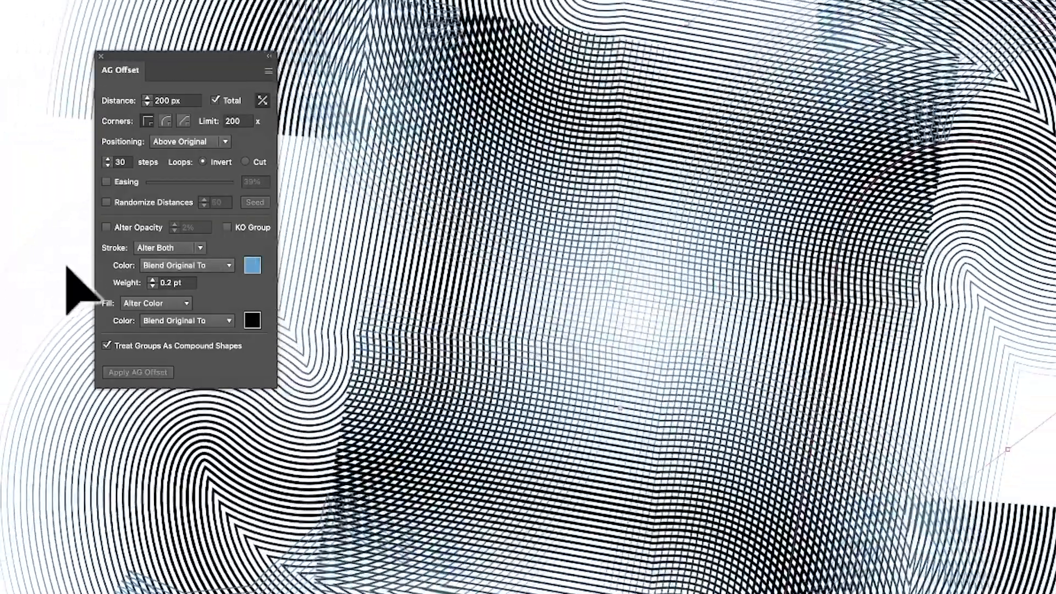
- Change the offset's blended stroke color to bright lime green and exit the radial repeat's isolation mode
left_click(253, 266)
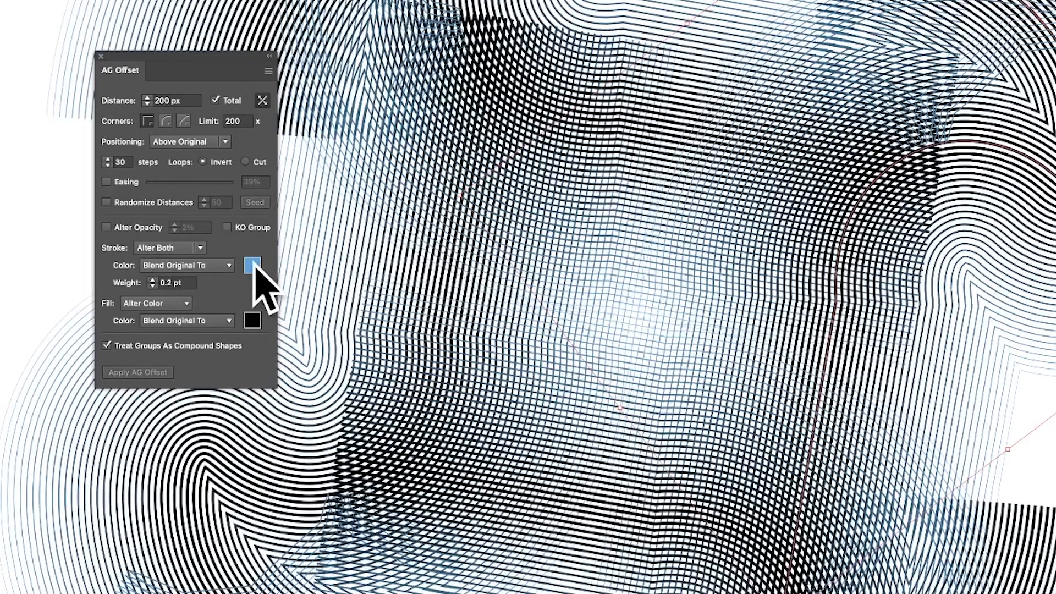
left_click_drag(698, 365, 699, 380)
left_click_drag(631, 286, 745, 238)
left_click(846, 234)
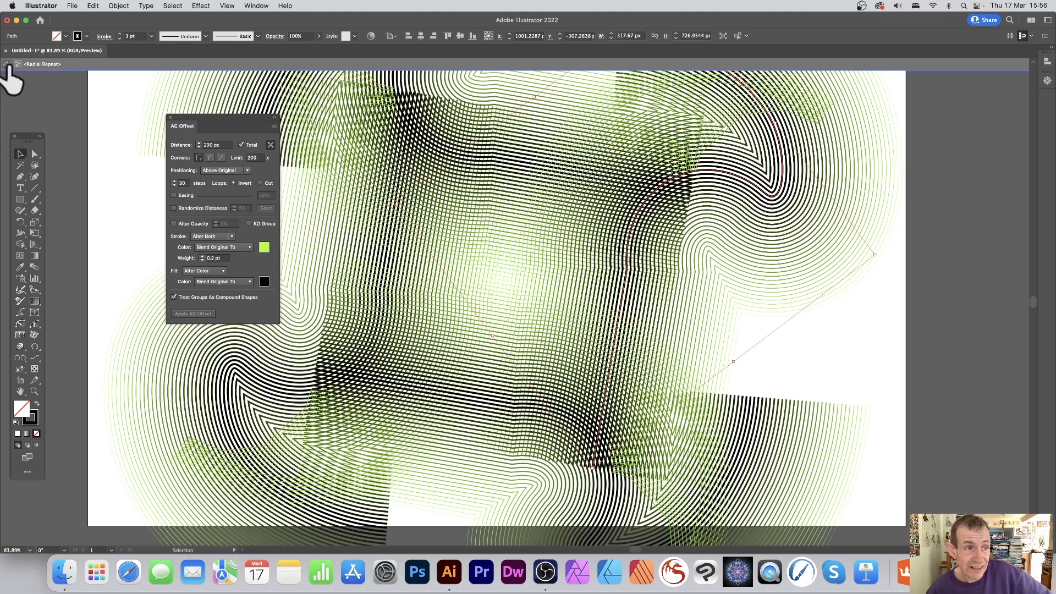
left_click(7, 64)
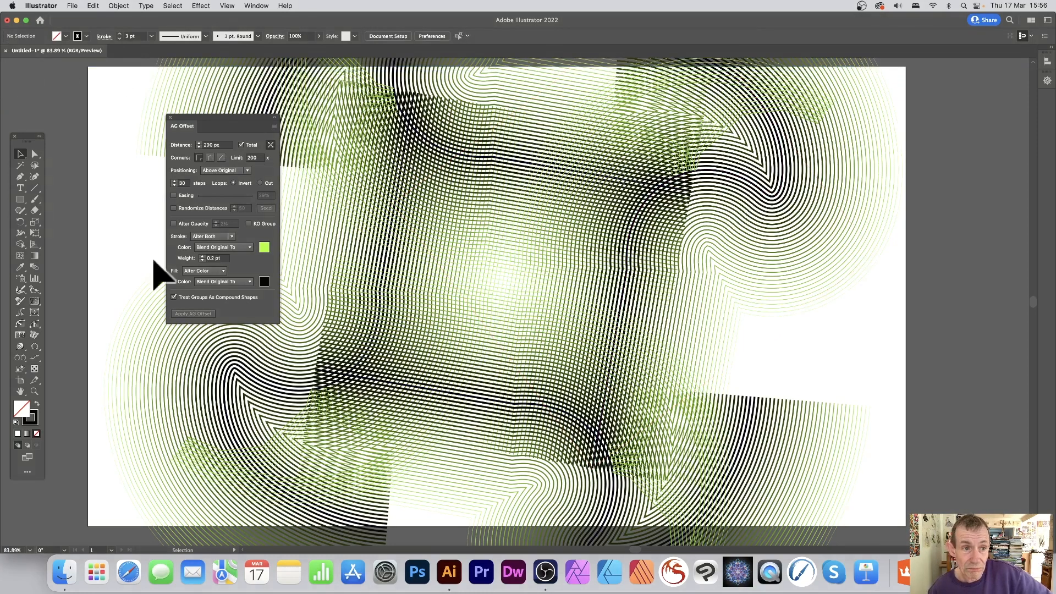